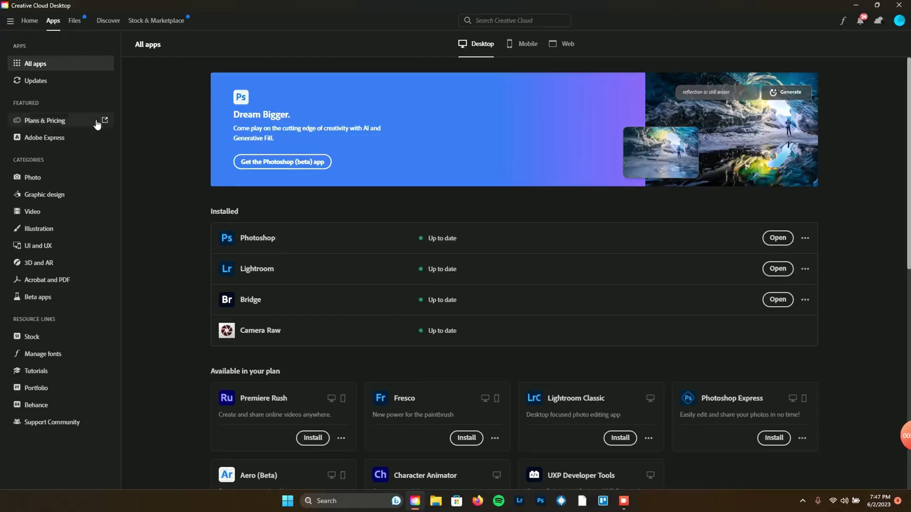
# - Launch Photoshop (beta) from Creative Cloud's beta apps and open the bald man's portrait
pyautogui.click(44, 299)
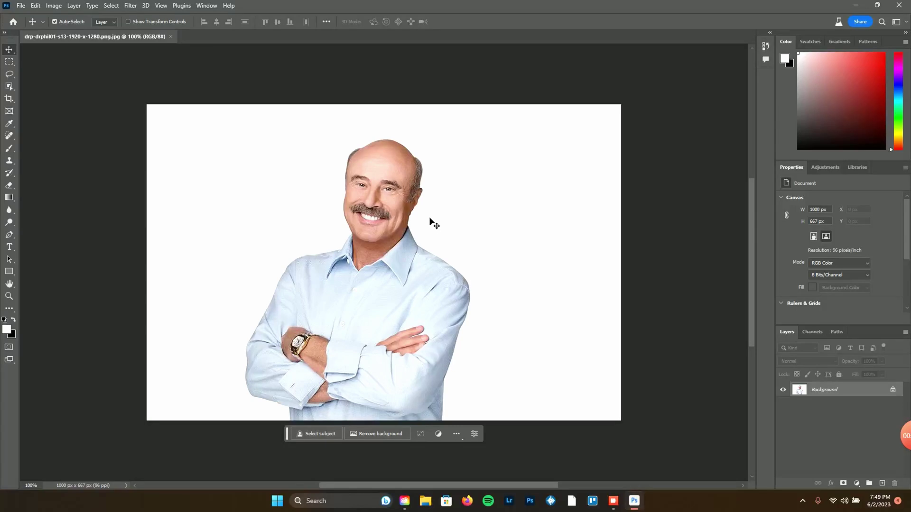
# - Lasso the top of the bald head and generate hair with the prompt 'add hair'
pyautogui.scroll(1, 434, 223)
pyautogui.press('l')
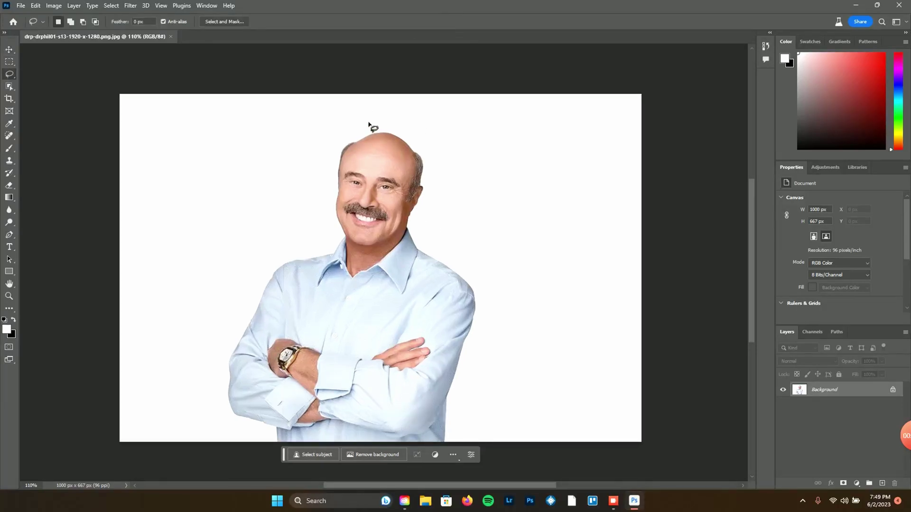
pyautogui.moveTo(365, 121)
pyautogui.mouseDown()
pyautogui.moveTo(335, 140)
pyautogui.moveTo(334, 163)
pyautogui.moveTo(385, 178)
pyautogui.moveTo(443, 178)
pyautogui.moveTo(439, 153)
pyautogui.moveTo(365, 122)
pyautogui.mouseUp()
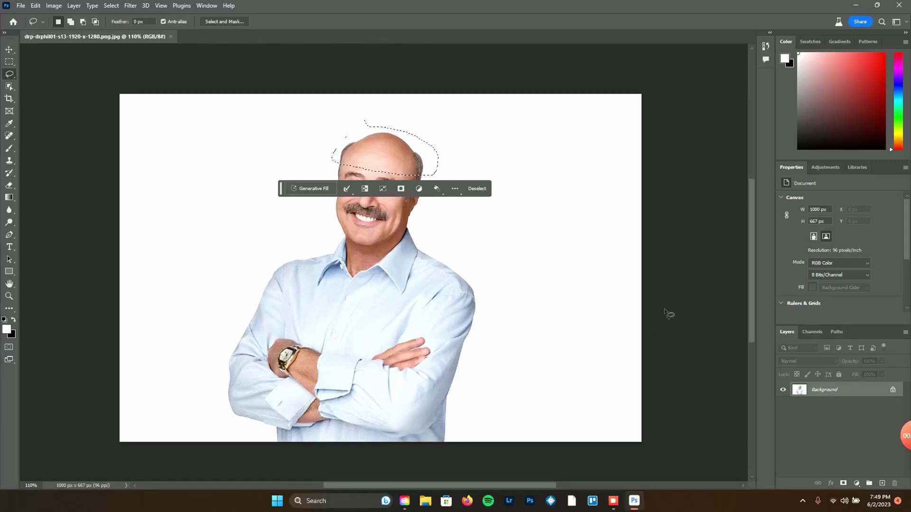
pyautogui.moveTo(280, 188); pyautogui.dragTo(286, 78)
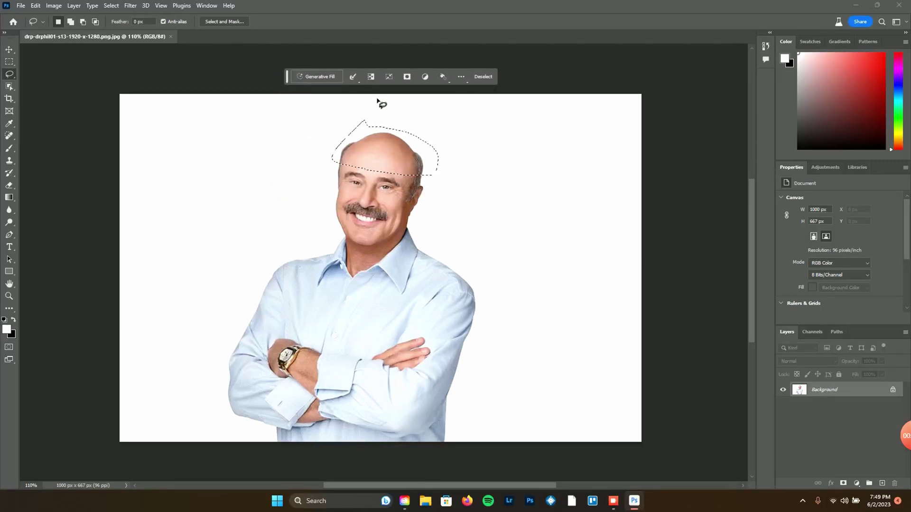
pyautogui.click(317, 76)
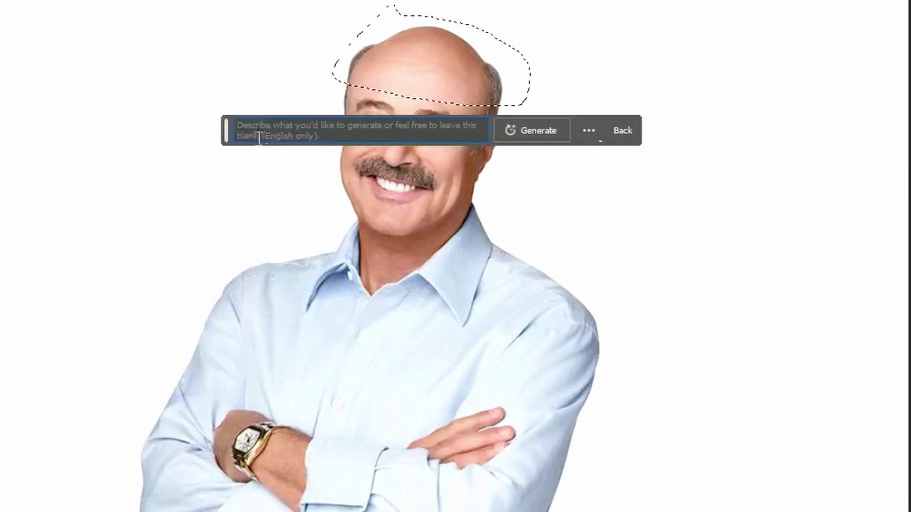
pyautogui.write('add ')
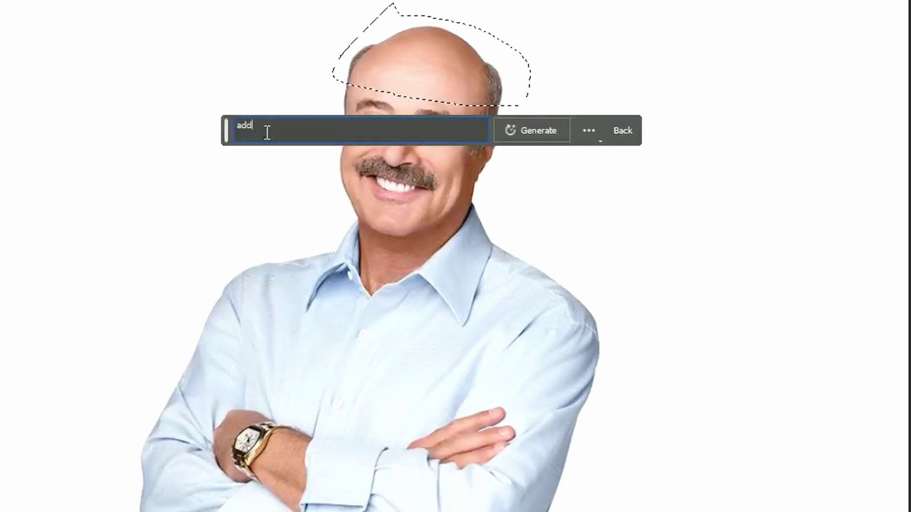
pyautogui.write('hair')
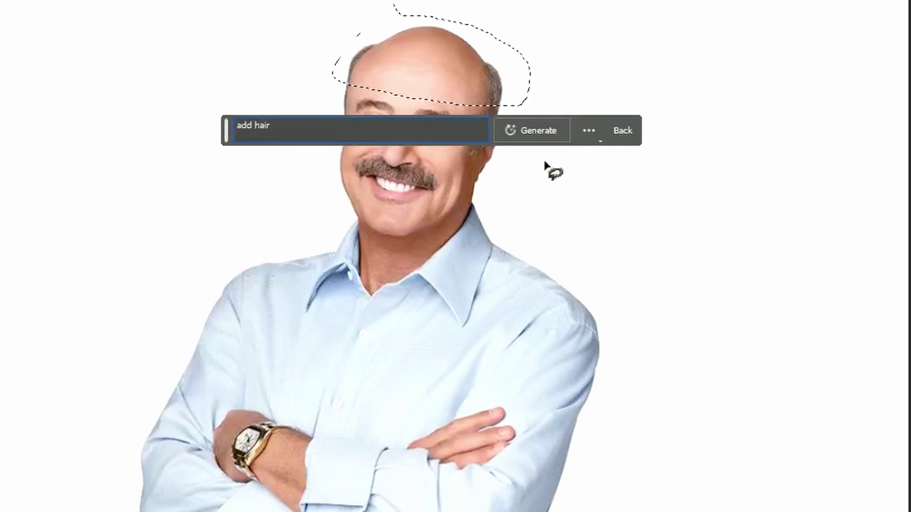
pyautogui.click(531, 127)
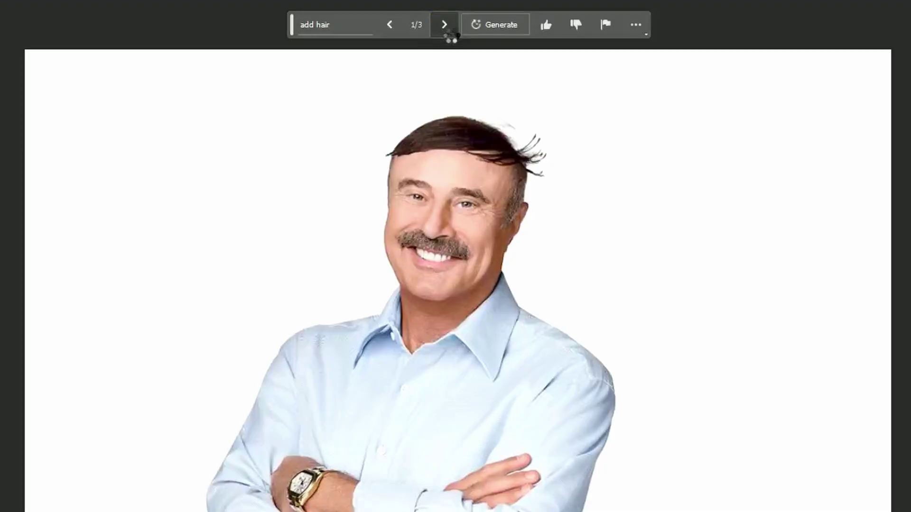
# - Compare the three hair variations, keep the first, and give it thumbs-down feedback
pyautogui.click(444, 25)
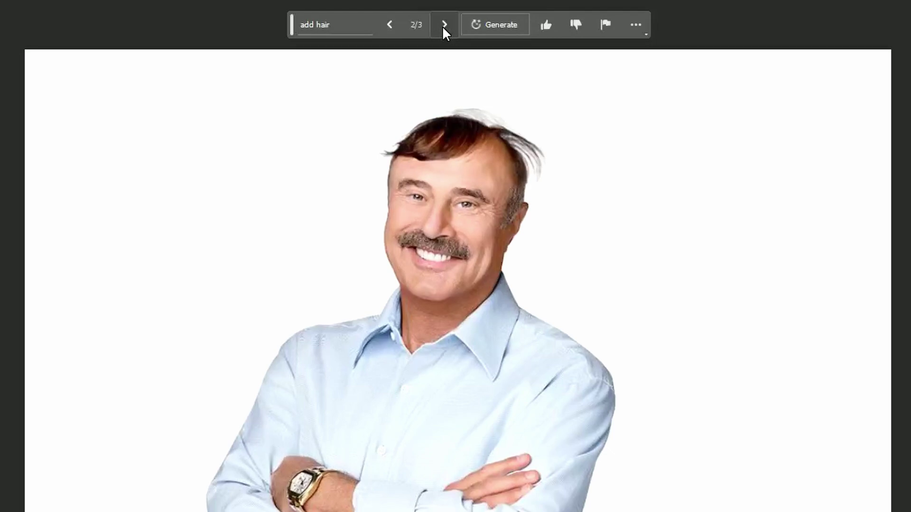
pyautogui.click(444, 28)
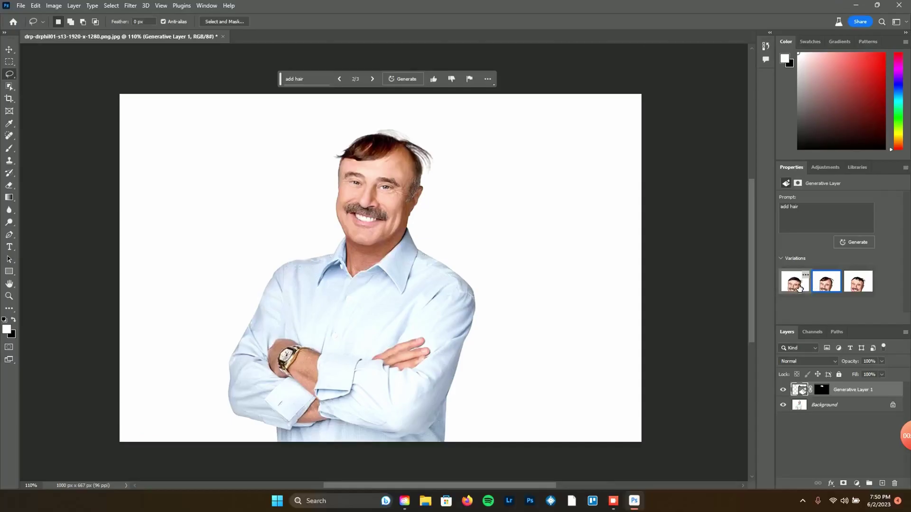
pyautogui.click(795, 281)
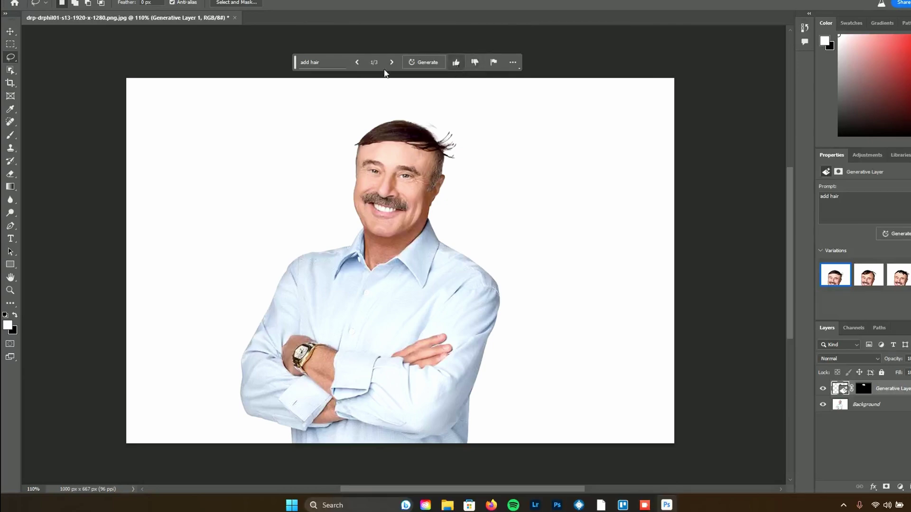
pyautogui.click(475, 67)
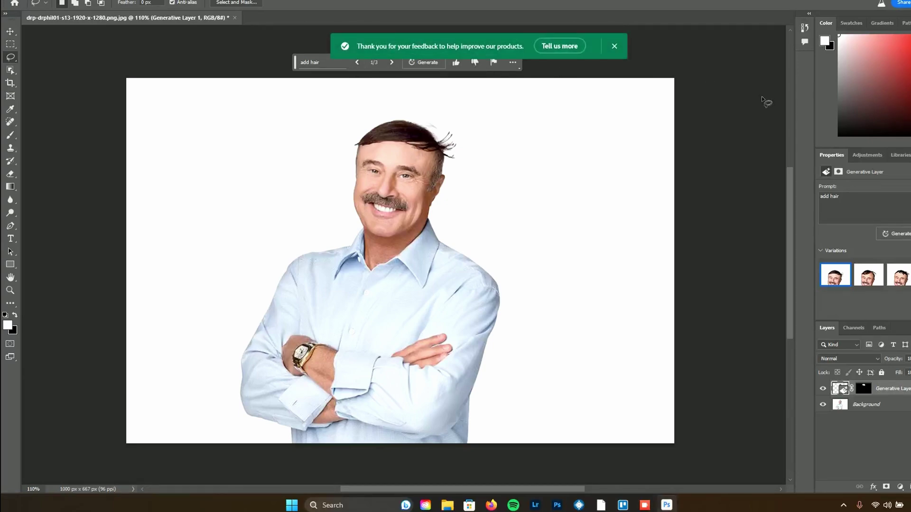
pyautogui.click(614, 47)
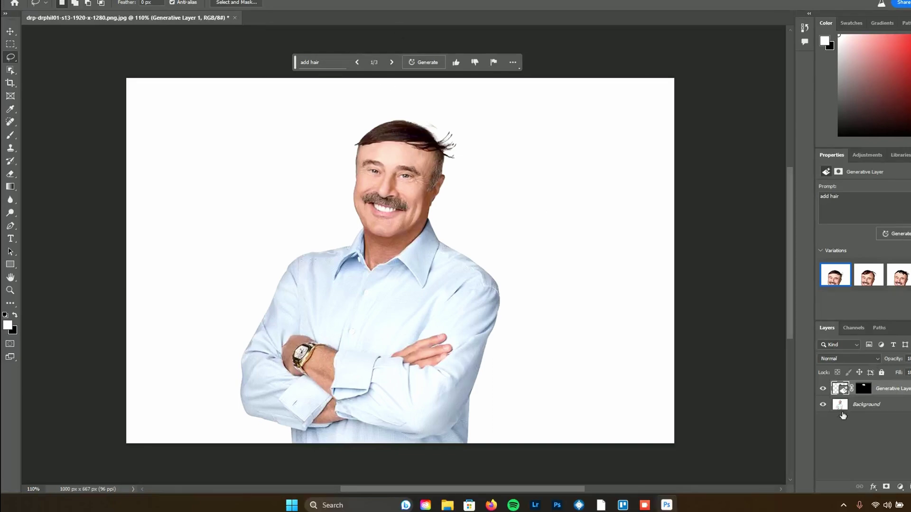
# - Delete the generated hair layer and lasso around the mouth and mustache
pyautogui.press('Delete')
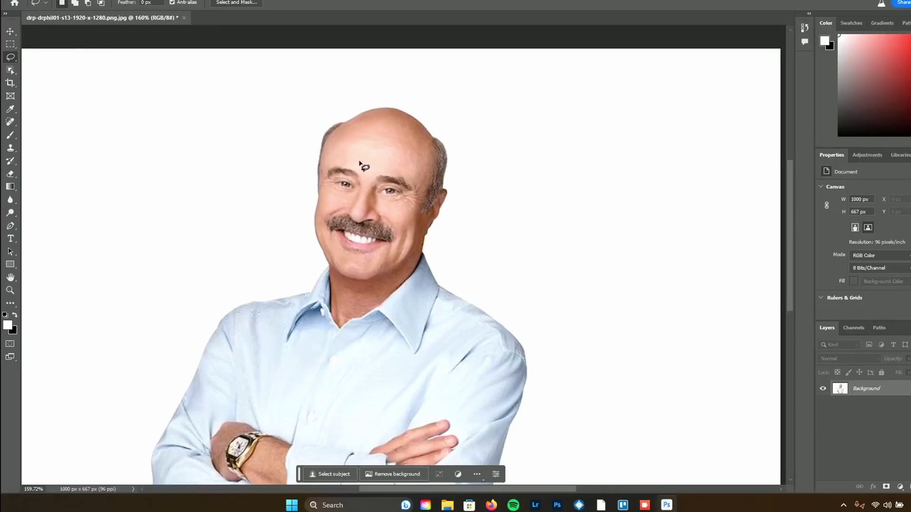
pyautogui.moveTo(353, 209)
pyautogui.mouseDown()
pyautogui.moveTo(320, 210)
pyautogui.moveTo(324, 231)
pyautogui.moveTo(357, 239)
pyautogui.moveTo(367, 208)
pyautogui.moveTo(343, 207)
pyautogui.mouseUp()
pyautogui.moveTo(328, 237)
pyautogui.mouseDown()
pyautogui.moveTo(340, 253)
pyautogui.moveTo(369, 257)
pyautogui.mouseUp()
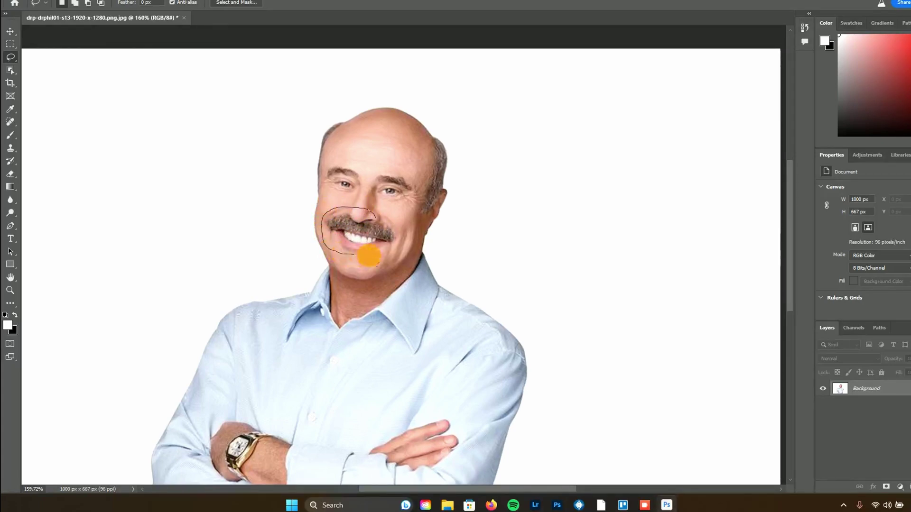
pyautogui.moveTo(388, 209); pyautogui.dragTo(393, 213)
pyautogui.click(414, 210)
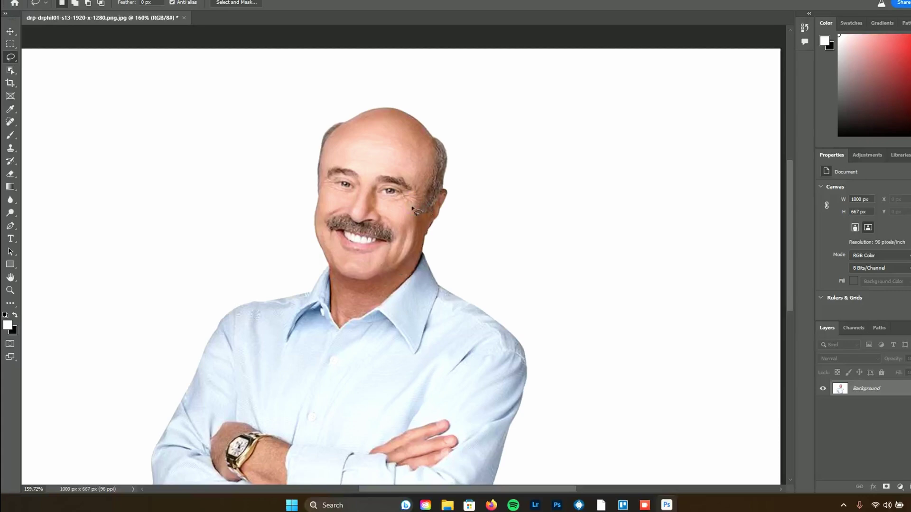
pyautogui.moveTo(323, 208)
pyautogui.mouseDown()
pyautogui.moveTo(321, 240)
pyautogui.moveTo(356, 264)
pyautogui.moveTo(407, 236)
pyautogui.mouseUp()
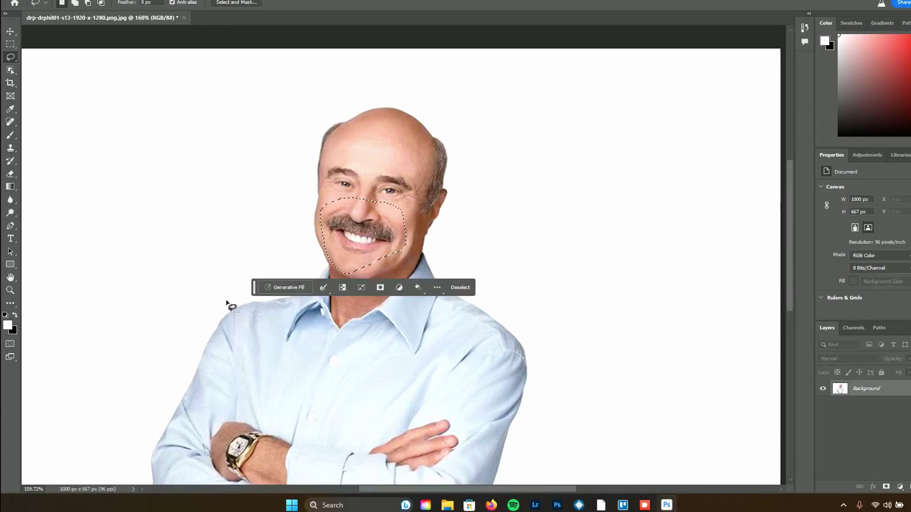
# - Run Generative Fill on the selection with the prompt 'remove mustache'
pyautogui.click(286, 287)
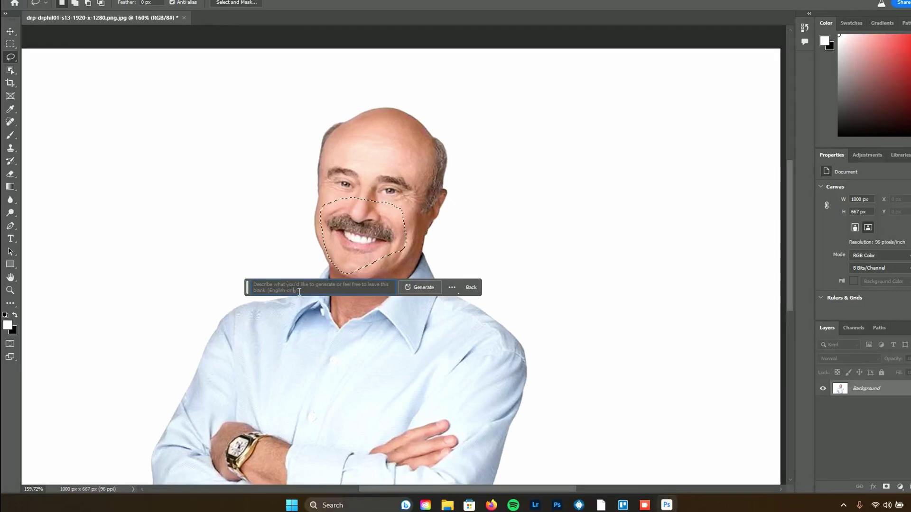
pyautogui.write('remove mustache')
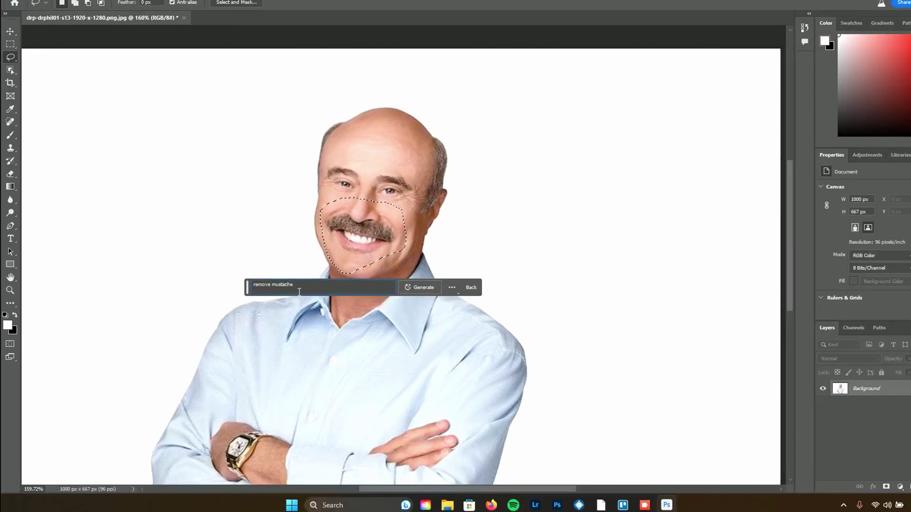
pyautogui.press('Return')
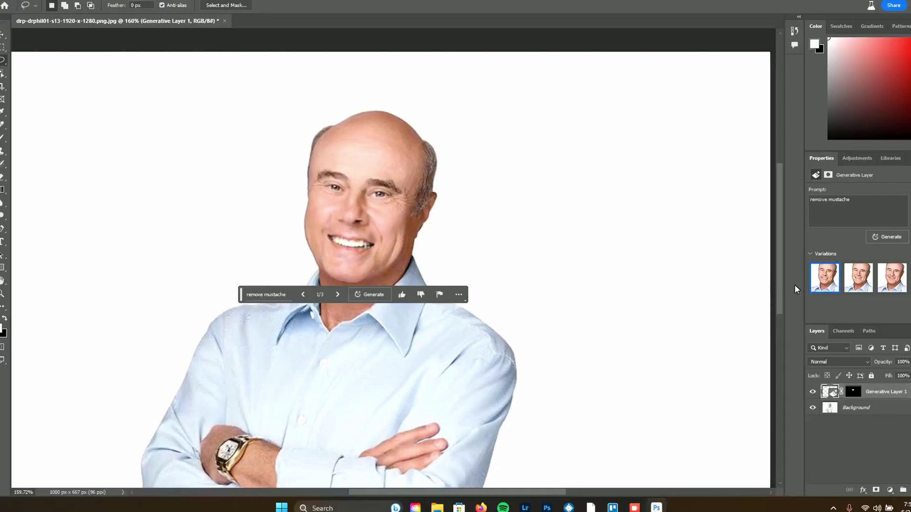
# - View the second mustache-free variation, then submit an eye-colour prompt to turn the eyes blue
pyautogui.click(852, 287)
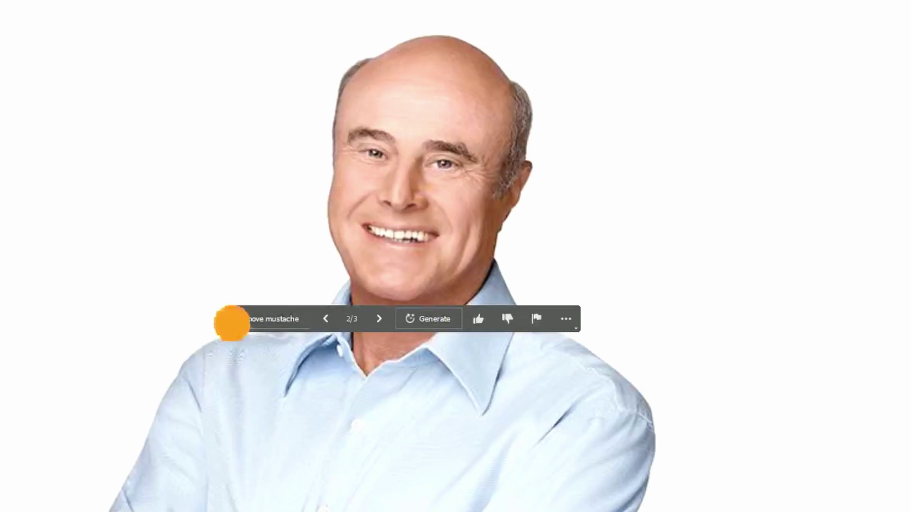
pyautogui.moveTo(232, 323); pyautogui.dragTo(538, 398)
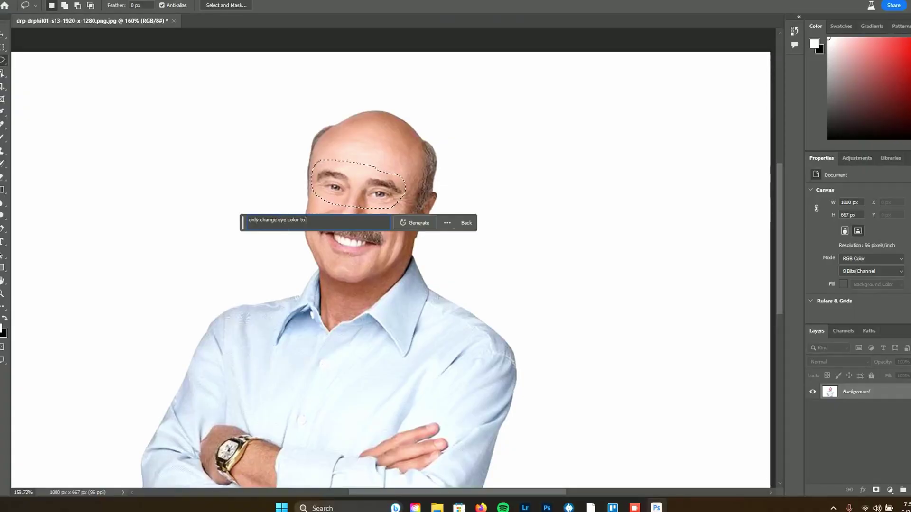
pyautogui.press('Return')
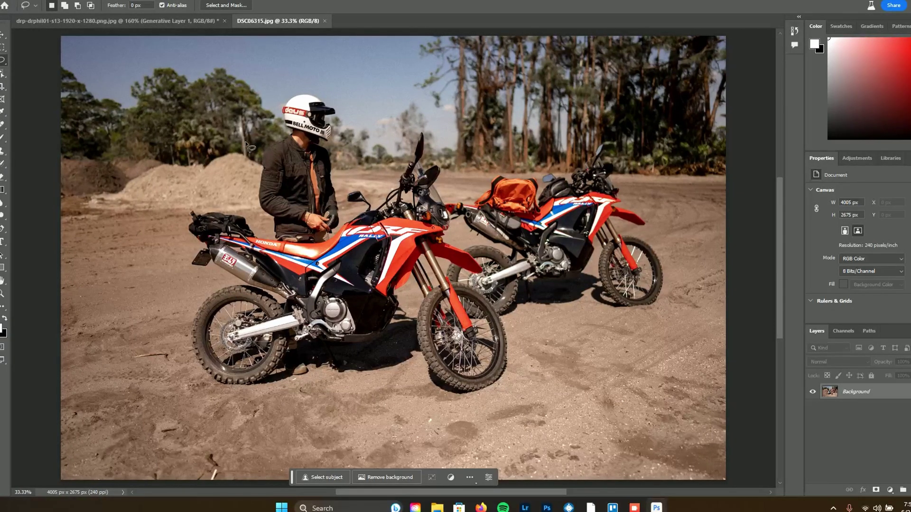
# - Marquee the sky and trees across the top and fill with 'add mountains like a colorado landscape'
pyautogui.click(2, 47)
pyautogui.moveTo(66, 42); pyautogui.dragTo(742, 185)
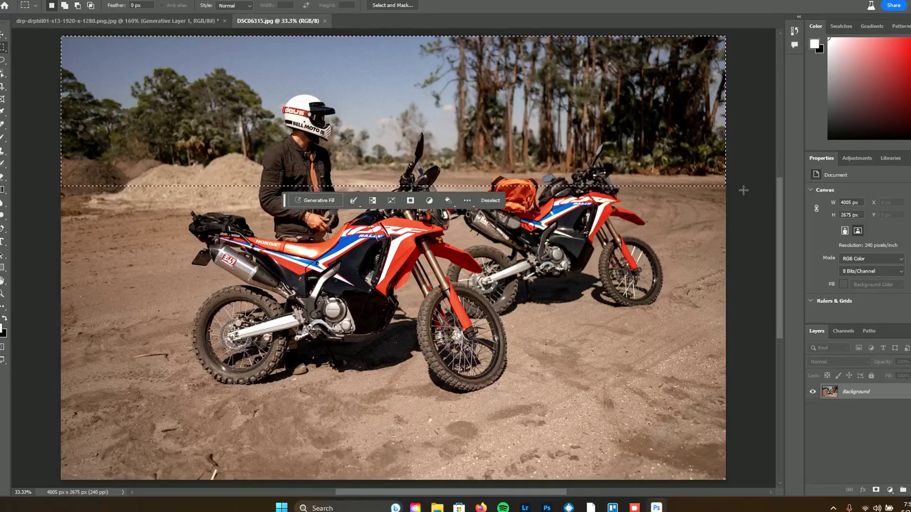
pyautogui.click(315, 200)
pyautogui.write('a')
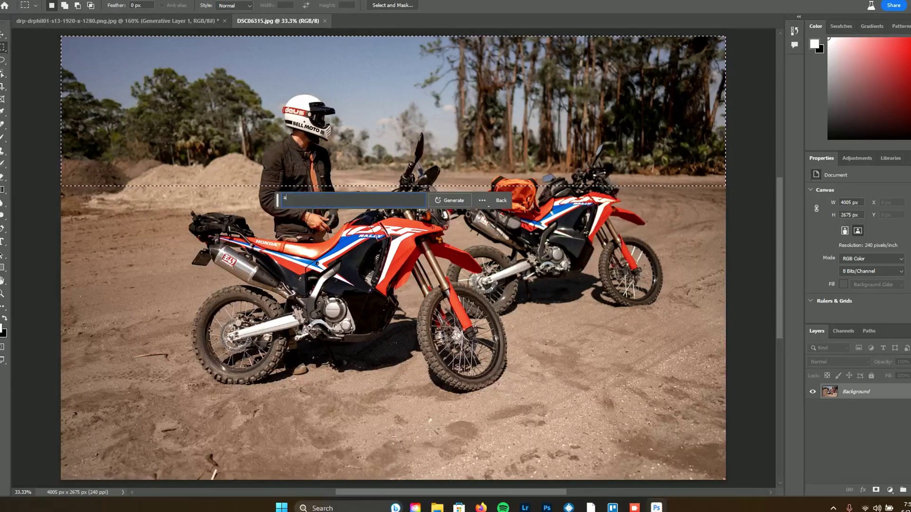
pyautogui.write('dd mountains like a colorado landscape')
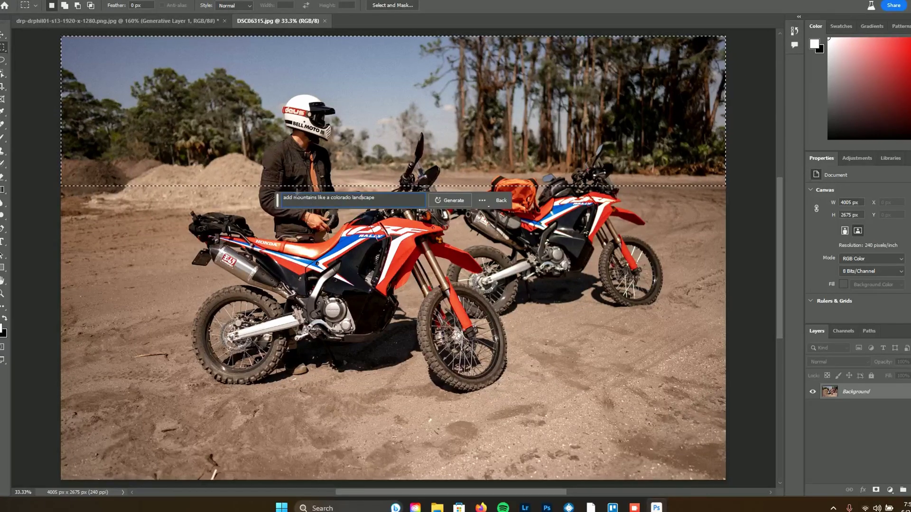
pyautogui.press('Return')
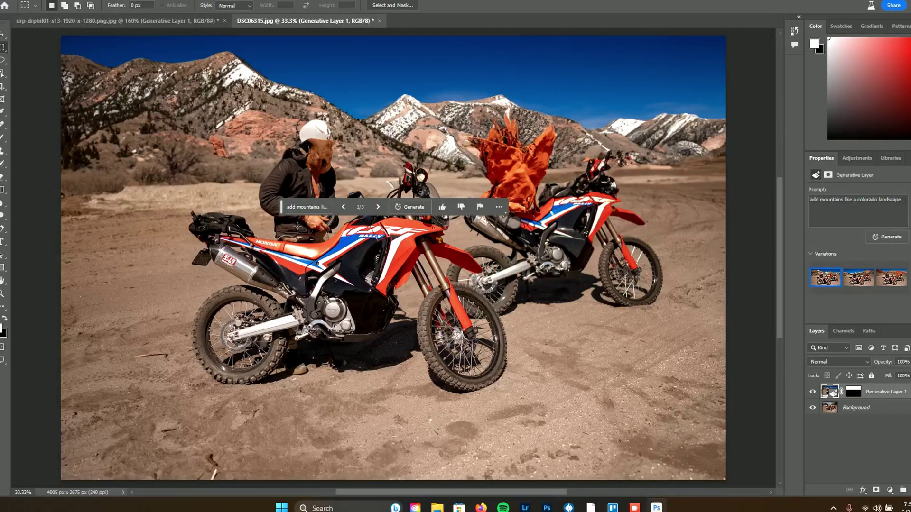
# - Undo the odd fill, view the third variation, and offset-compare it with the original
pyautogui.moveTo(281, 207); pyautogui.dragTo(305, 451)
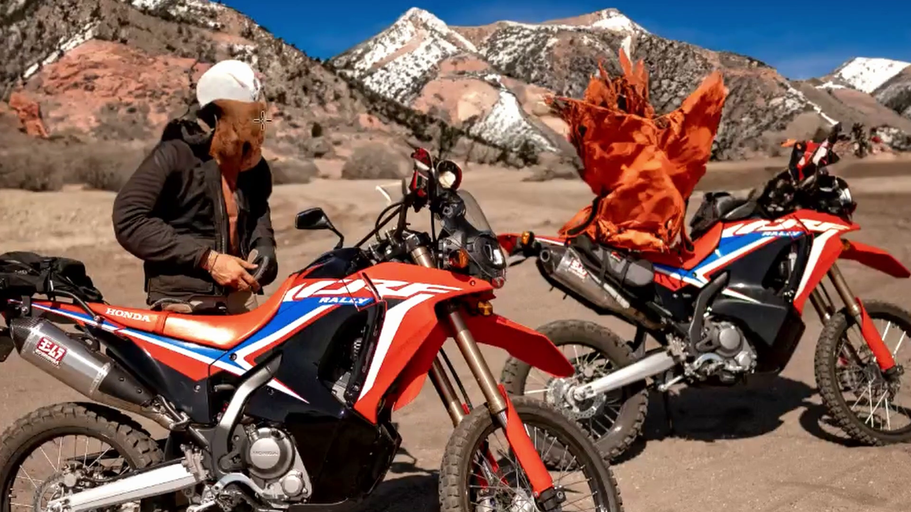
pyautogui.hotkey('ctrl', 'z')
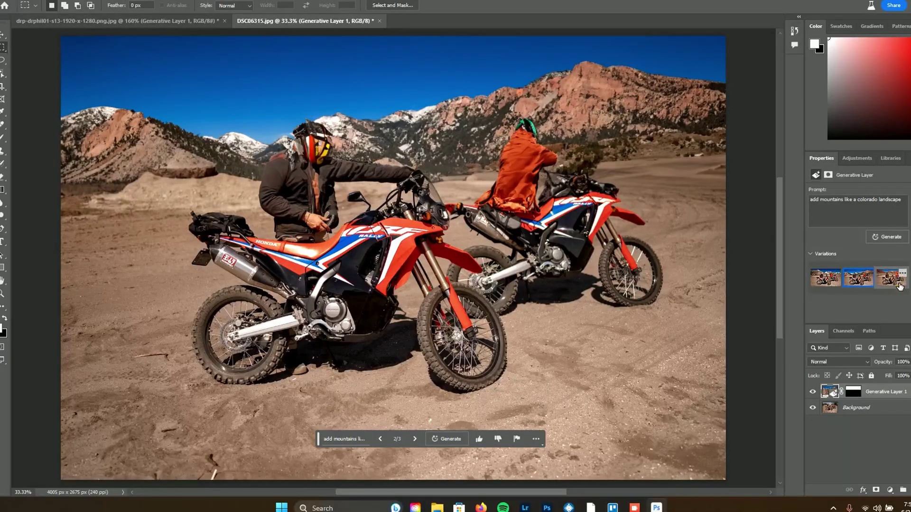
pyautogui.click(890, 278)
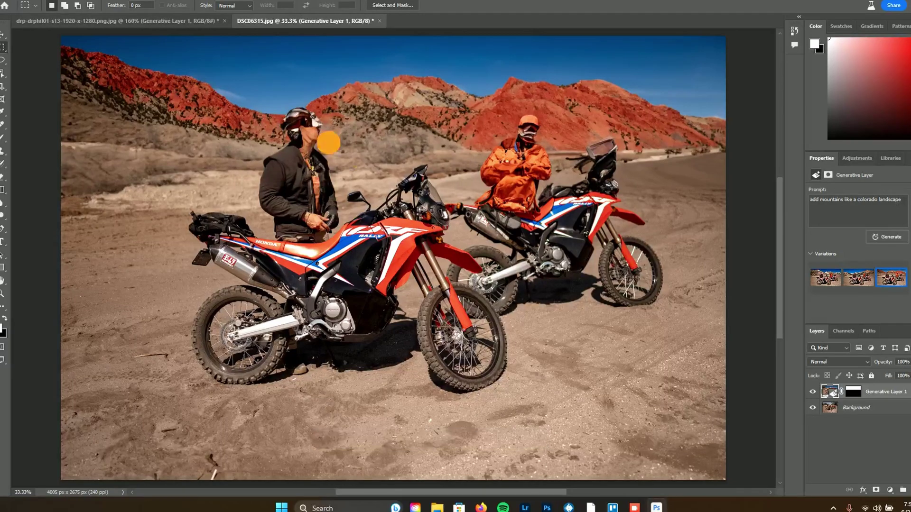
pyautogui.moveTo(259, 110); pyautogui.dragTo(370, 175)
pyautogui.hotkey('ctrl', 'z')
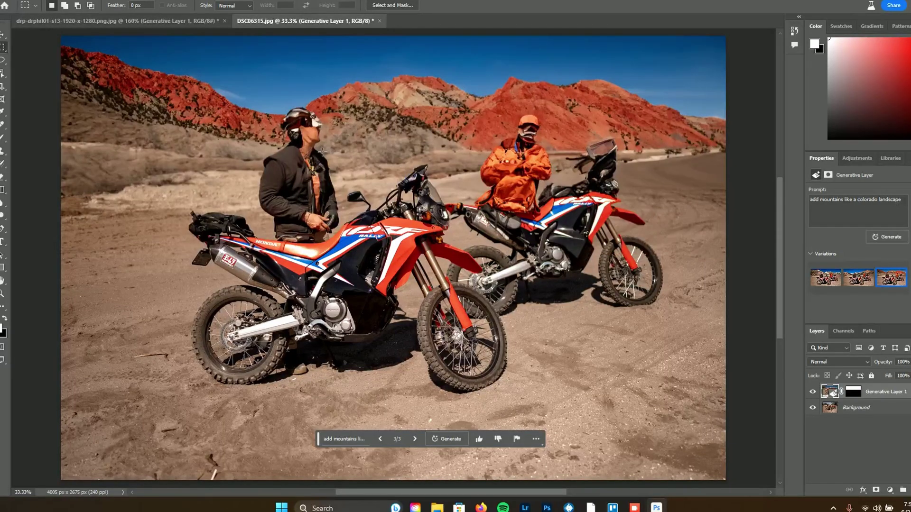
# - Choose the snowy red-rock mountain variation
pyautogui.scroll(6, 305, 145)
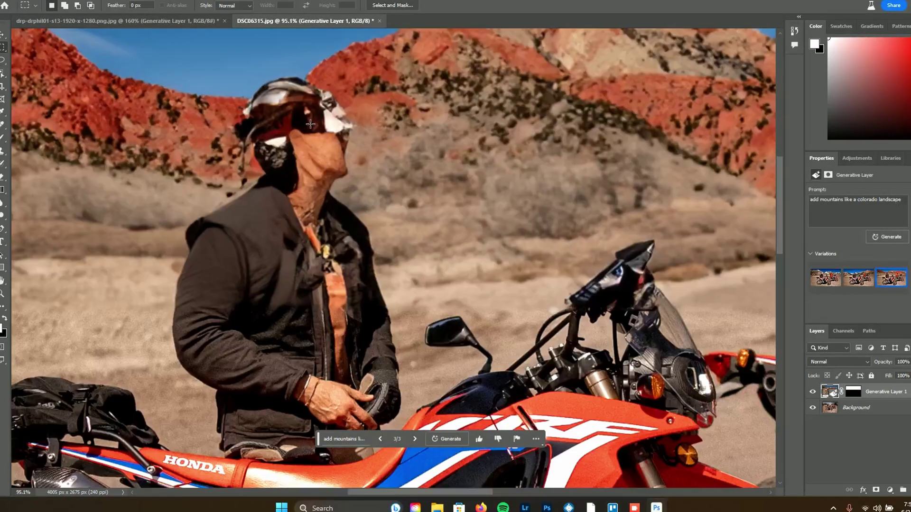
pyautogui.scroll(-6, 310, 125)
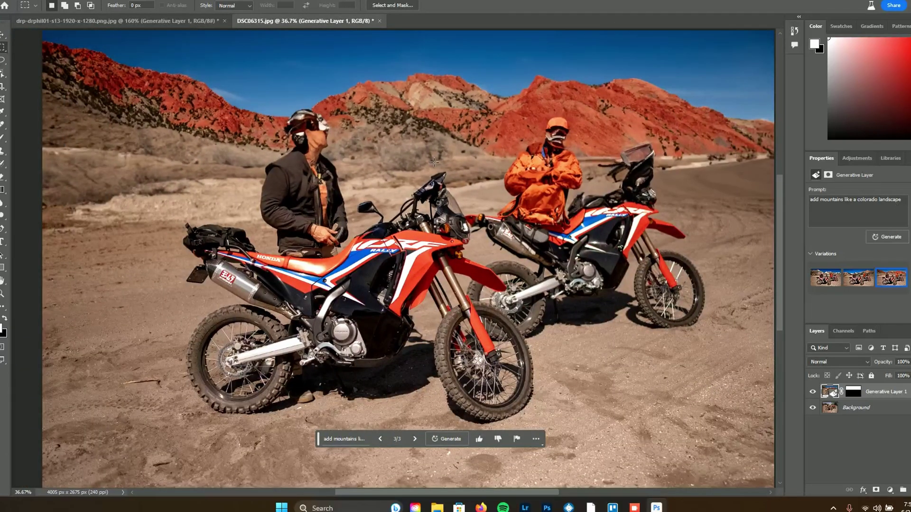
pyautogui.scroll(-1, 434, 162)
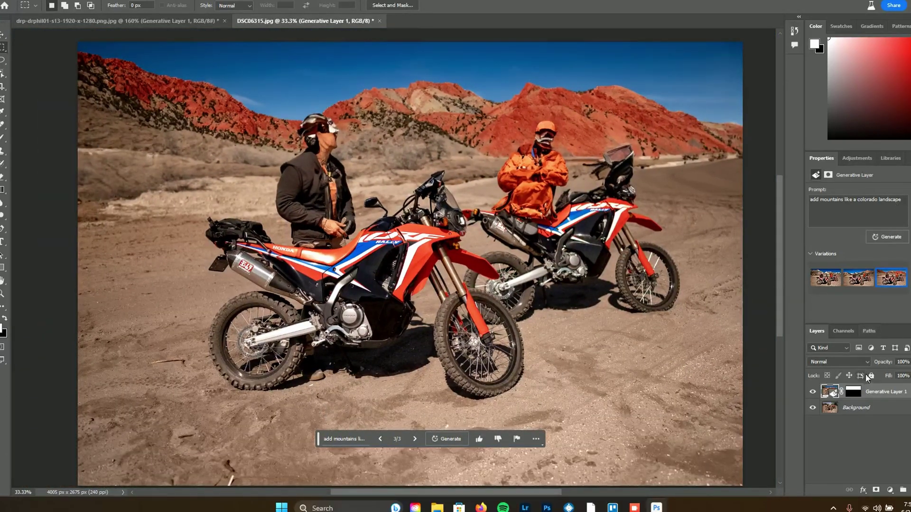
pyautogui.click(862, 284)
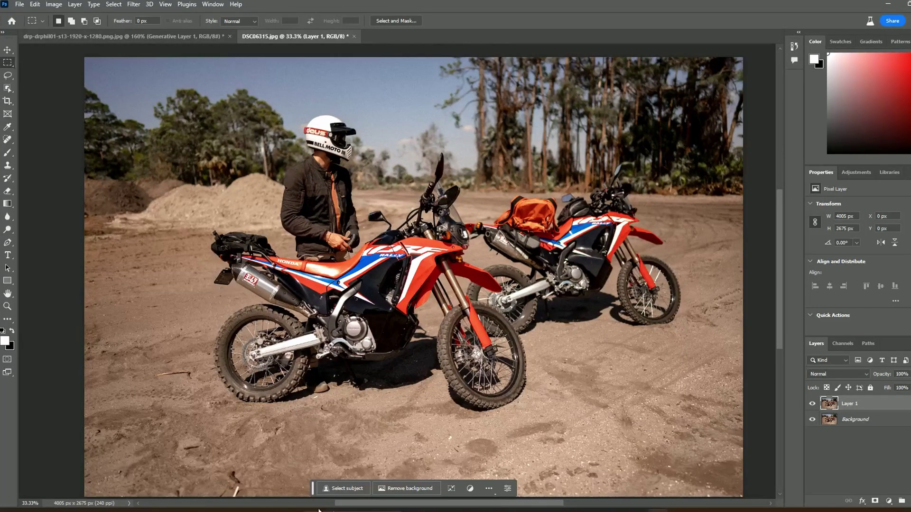
# - Select the rider and both motorcycles with Select Subject and nudge the selection slightly
pyautogui.moveTo(310, 488); pyautogui.dragTo(309, 442)
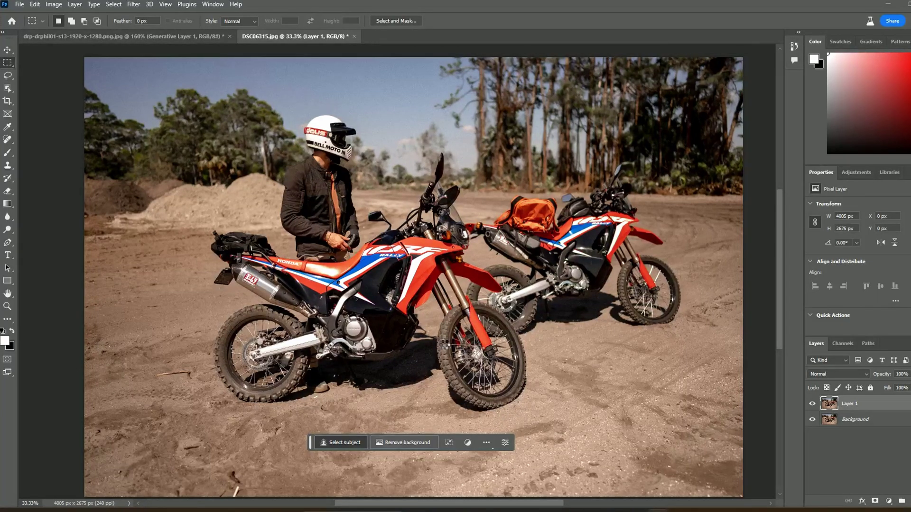
pyautogui.click(341, 442)
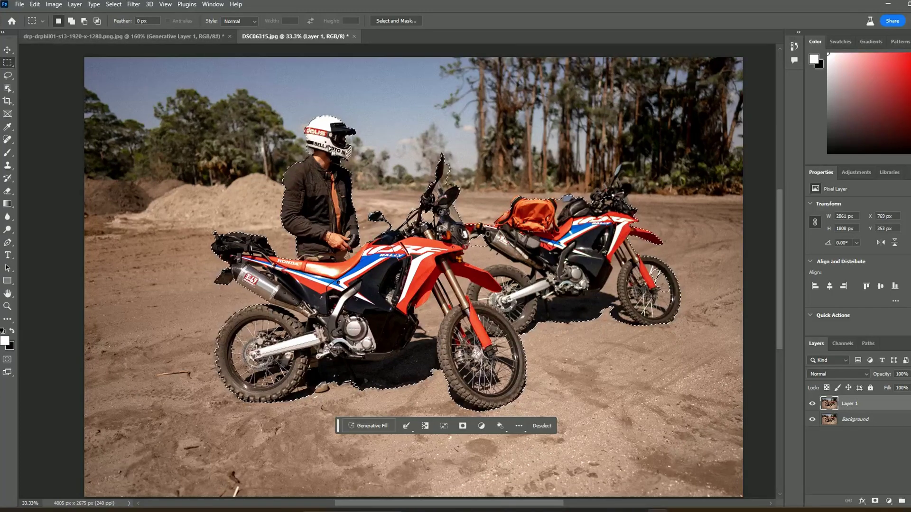
pyautogui.scroll(5, 330, 148)
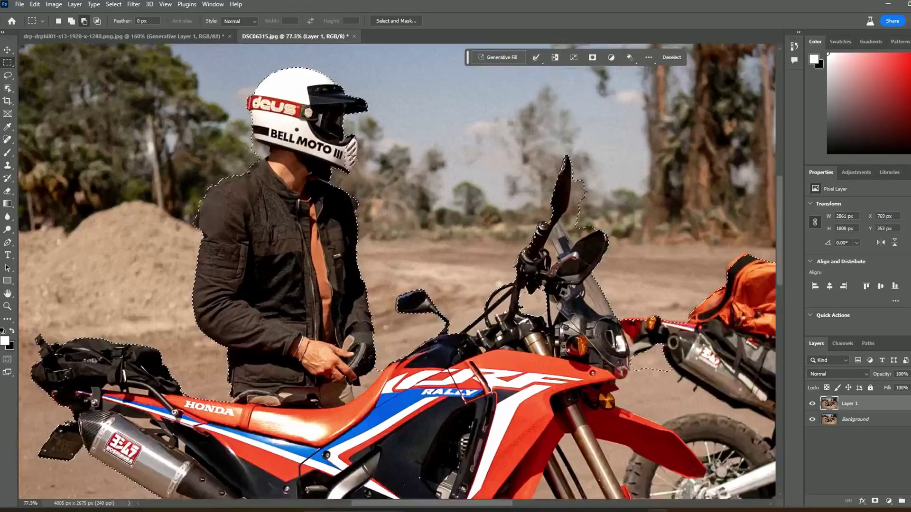
pyautogui.scroll(2, 350, 162)
pyautogui.moveTo(350, 161); pyautogui.dragTo(345, 160)
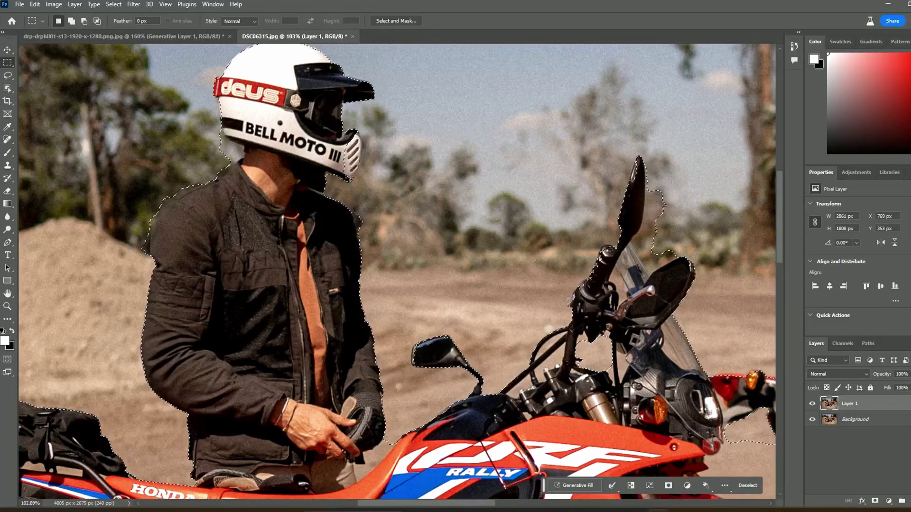
pyautogui.scroll(-1, 432, 319)
pyautogui.scroll(-5, 432, 320)
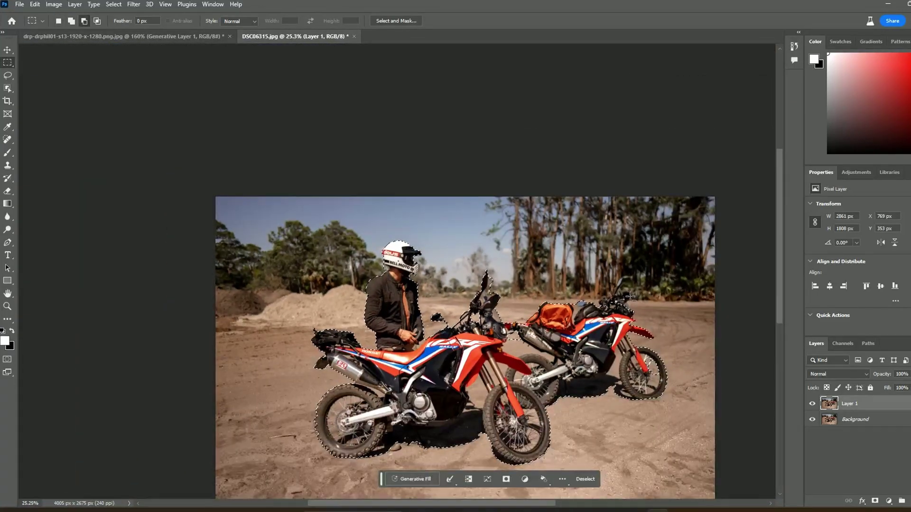
pyautogui.scroll(3, 630, 293)
pyautogui.scroll(-2, 289, 312)
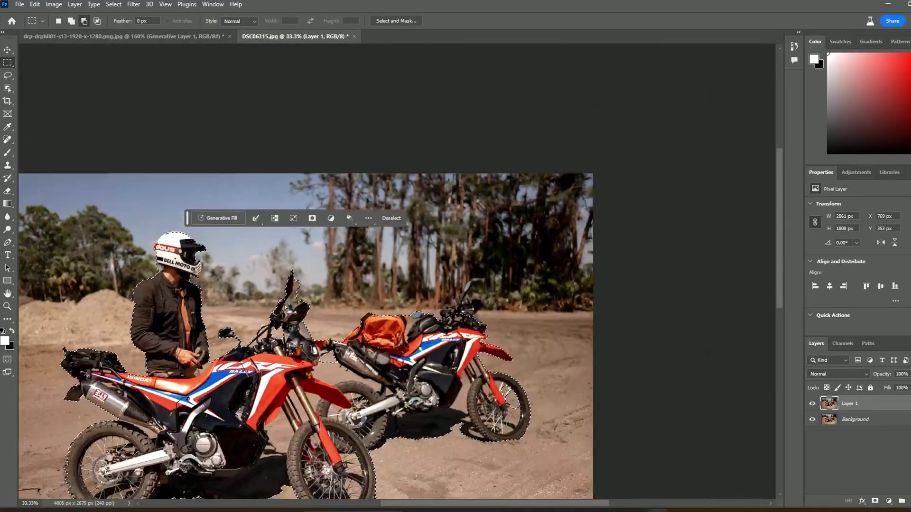
pyautogui.hotkey('ctrl', '0')
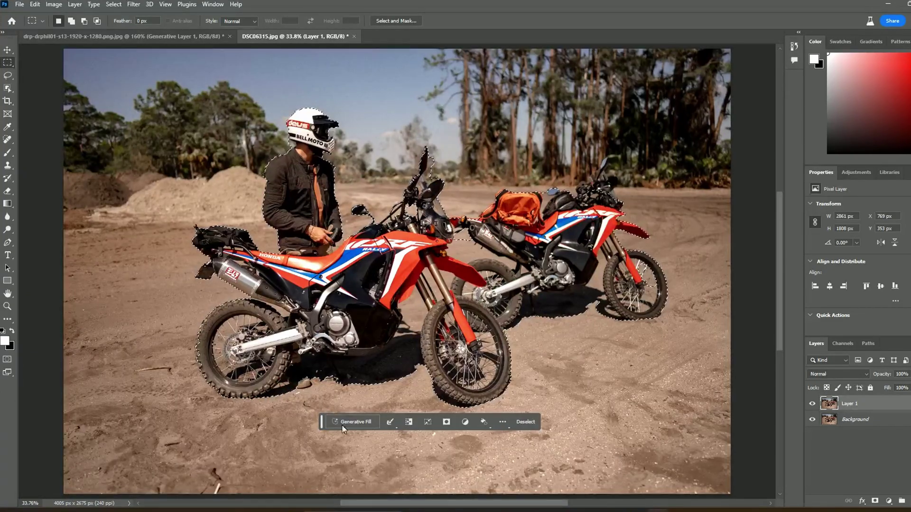
# - Copy the selection to Layer 2 and toggle layer visibility to check the cut-out
pyautogui.hotkey('ctrl', 'j')
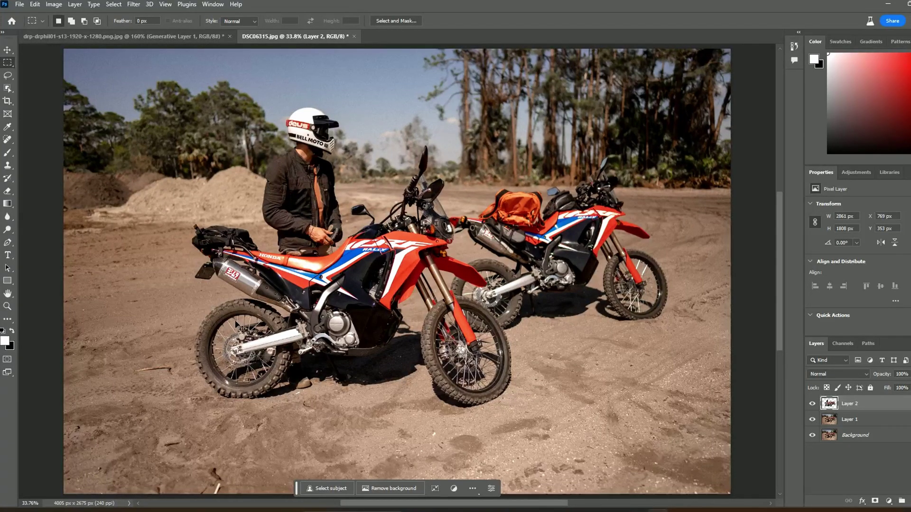
pyautogui.click(812, 419)
pyautogui.click(813, 404)
pyautogui.click(813, 404)
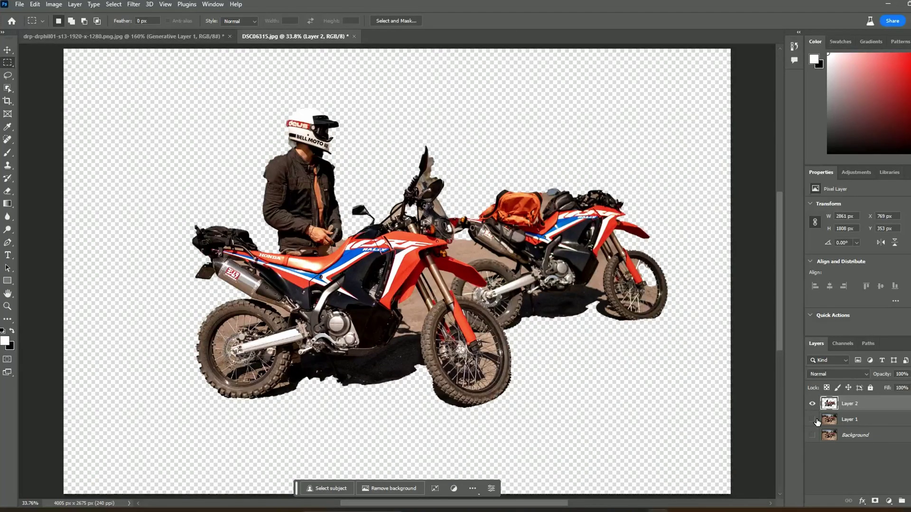
pyautogui.click(812, 435)
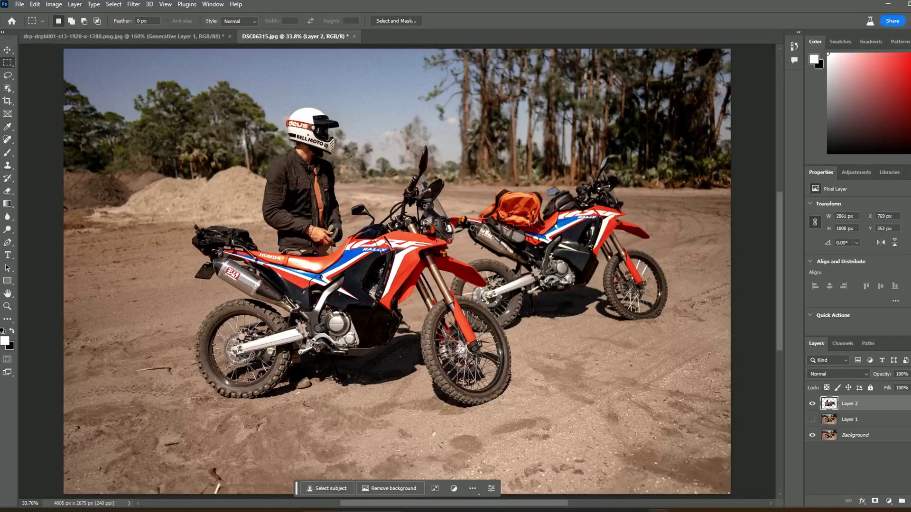
# - Hide Layer 2, make Layer 1 active, and lasso loosely around the rider
pyautogui.click(812, 419)
pyautogui.click(812, 404)
pyautogui.click(849, 419)
pyautogui.press('l')
pyautogui.moveTo(352, 111)
pyautogui.mouseDown()
pyautogui.moveTo(279, 98)
pyautogui.moveTo(278, 142)
pyautogui.moveTo(254, 169)
pyautogui.moveTo(251, 209)
pyautogui.moveTo(277, 248)
pyautogui.moveTo(335, 254)
pyautogui.moveTo(347, 203)
pyautogui.mouseUp()
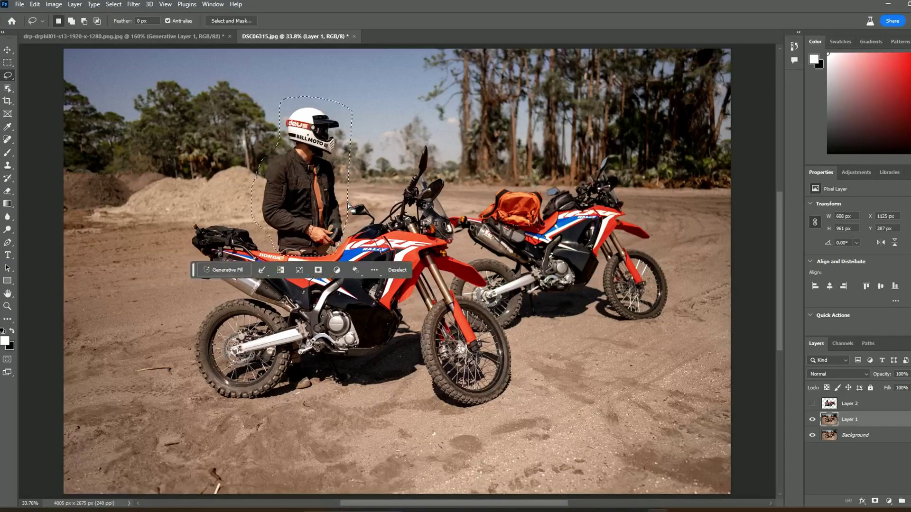
# - Generate a fill with the prompt 'remove subject' to erase the rider
pyautogui.click(223, 270)
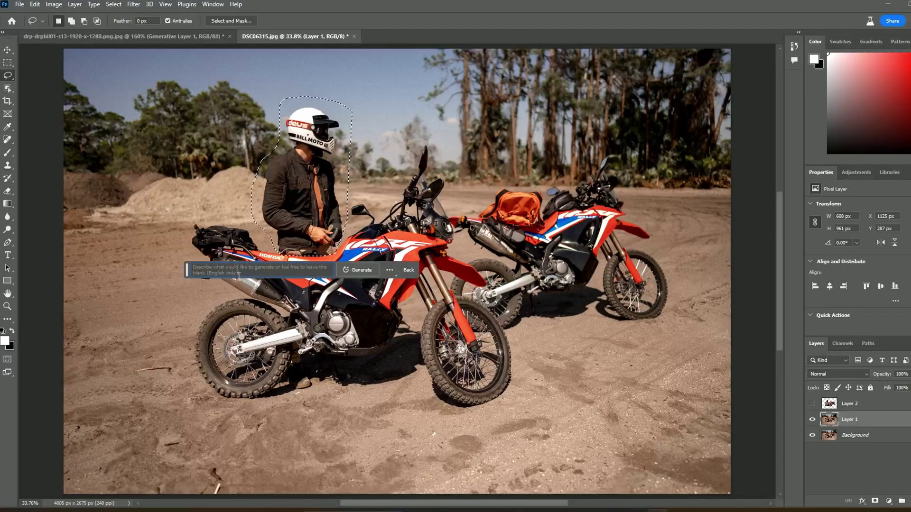
pyautogui.write('remove sun')
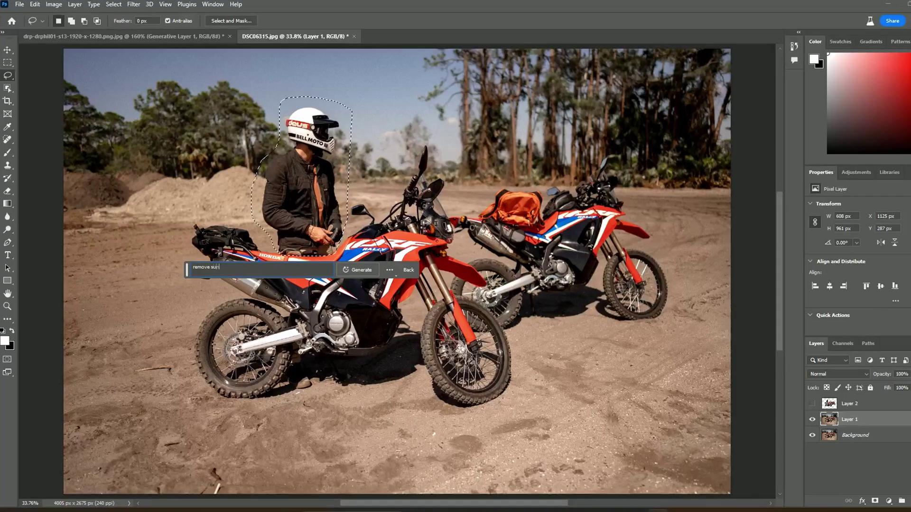
pyautogui.press('BackSpace')
pyautogui.write('gject')
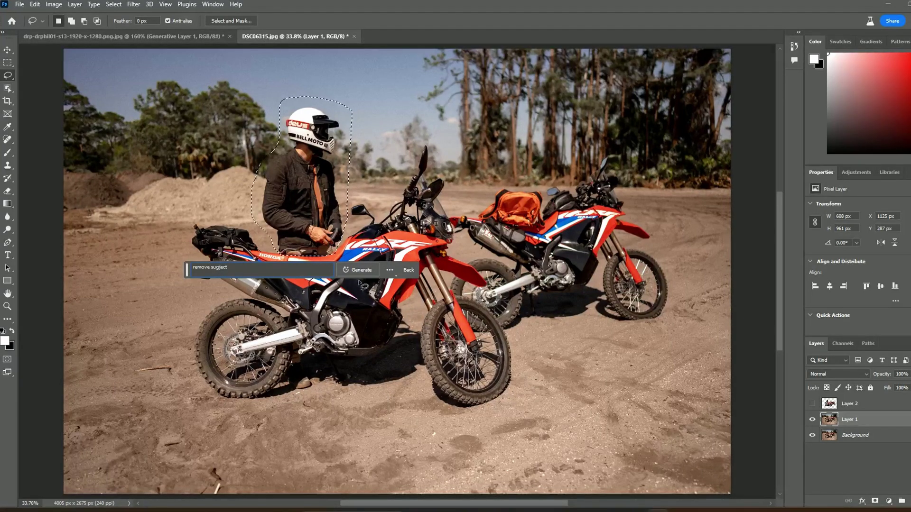
pyautogui.click(358, 270)
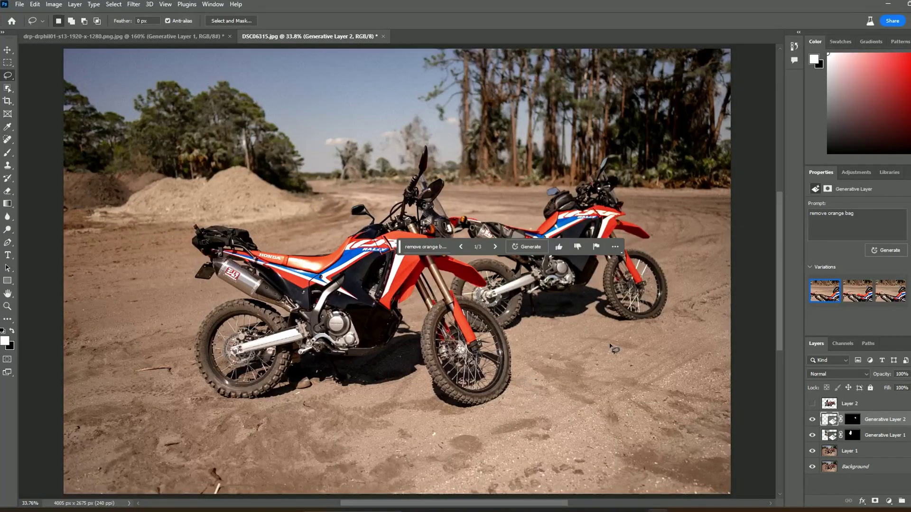
# - Rasterize both generative layers and merge them into a single layer
pyautogui.rightClick(907, 423)
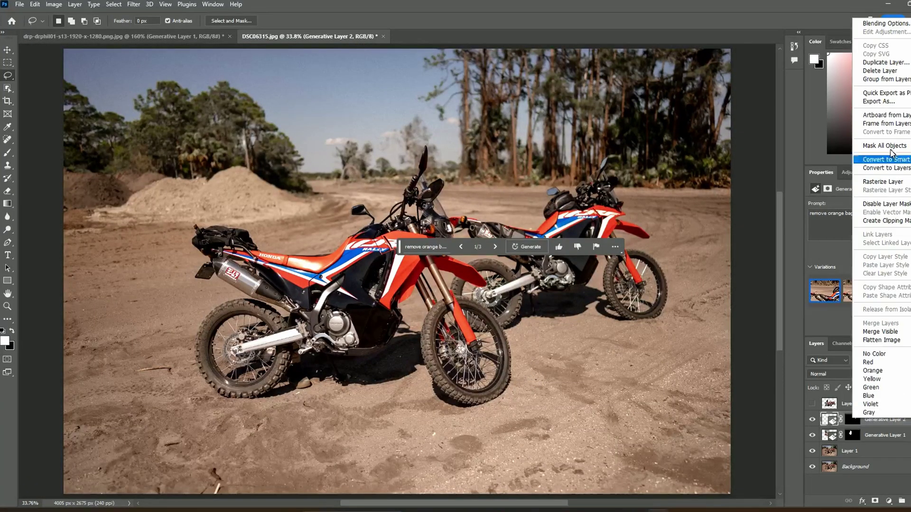
pyautogui.click(902, 183)
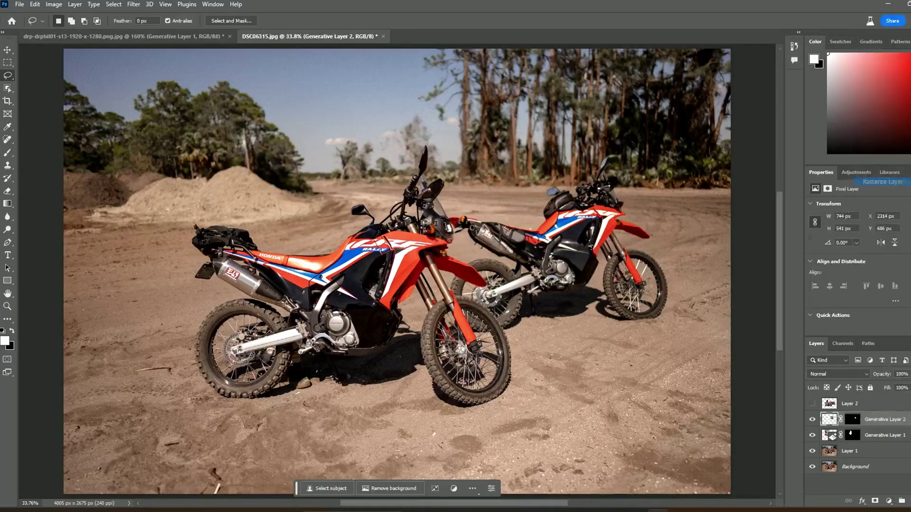
pyautogui.rightClick(885, 439)
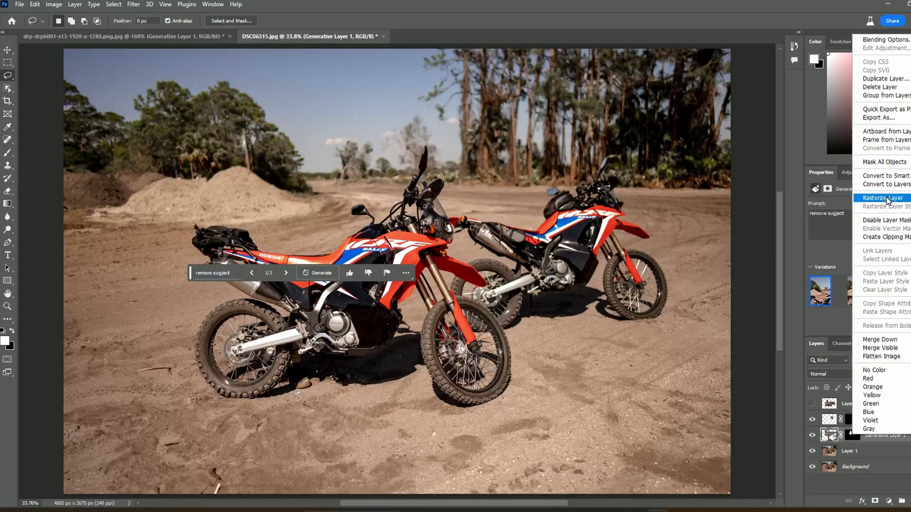
pyautogui.click(888, 201)
pyautogui.rightClick(902, 422)
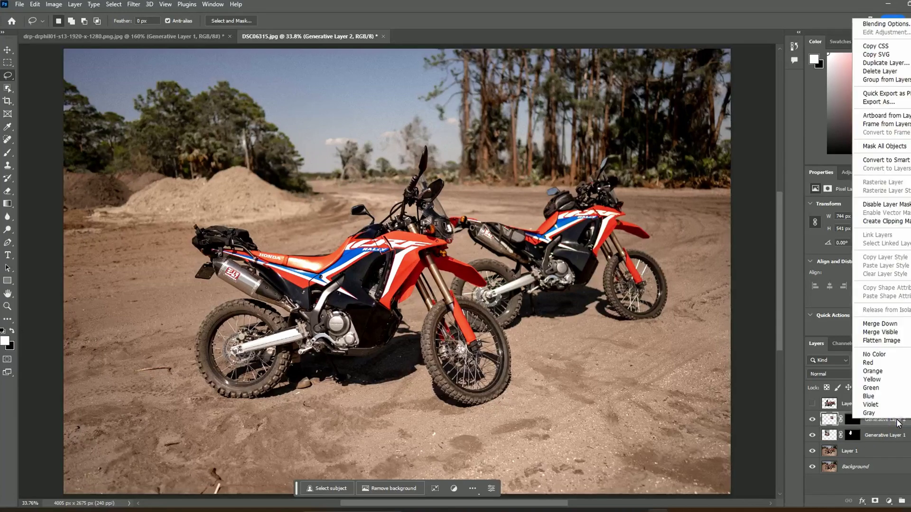
pyautogui.click(894, 333)
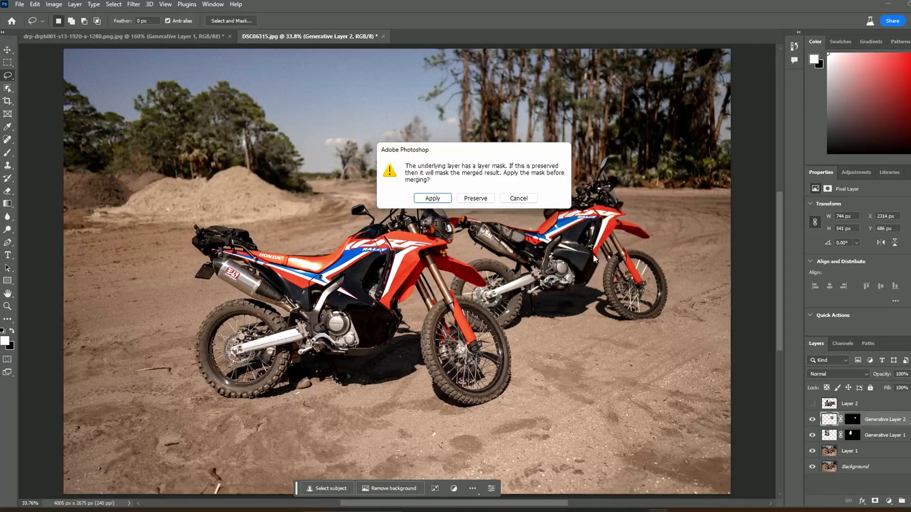
pyautogui.click(442, 200)
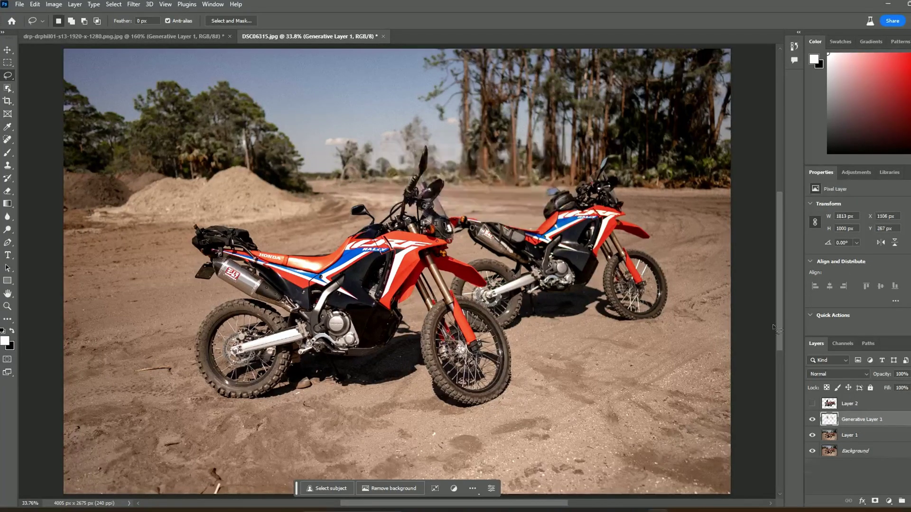
# - Compare the merged removal layer before and after, then delete it
pyautogui.click(813, 420)
pyautogui.click(813, 420)
pyautogui.click(813, 420)
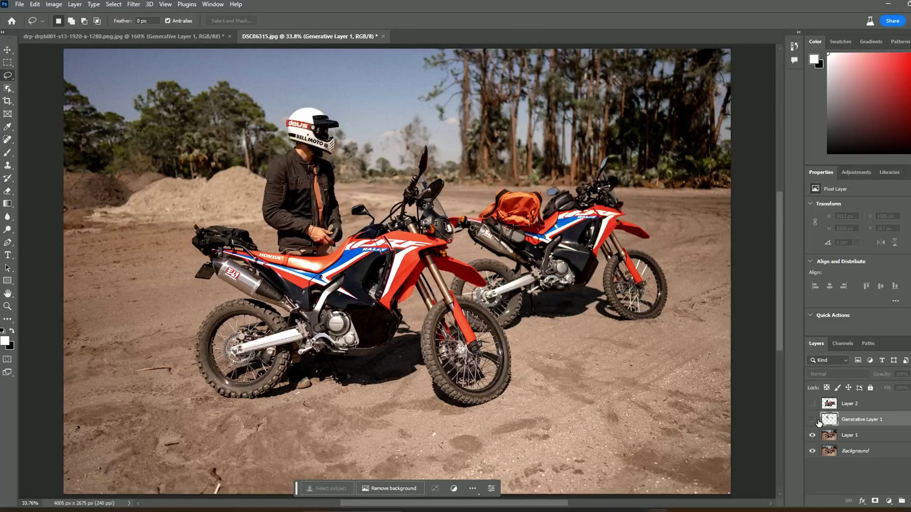
pyautogui.click(814, 420)
pyautogui.click(813, 420)
pyautogui.click(813, 419)
pyautogui.click(813, 420)
pyautogui.press('m')
pyautogui.press('Delete')
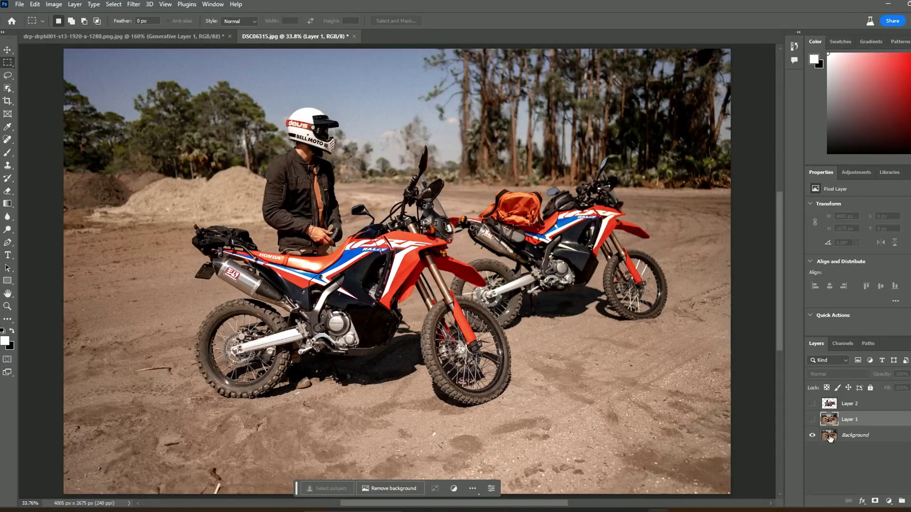
# - Toggle the rider-and-orange-bag layer to compare the photo with and without the rider
pyautogui.click(814, 420)
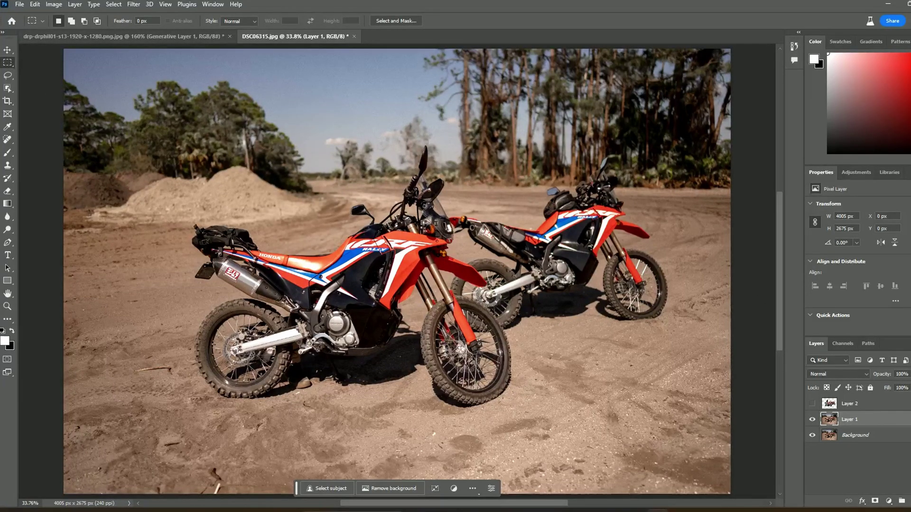
pyautogui.click(818, 406)
pyautogui.click(813, 404)
# - Replace the top sky and trees with a generated 'colorado landscape', then show the rider layer again
pyautogui.moveTo(64, 49); pyautogui.dragTo(769, 213)
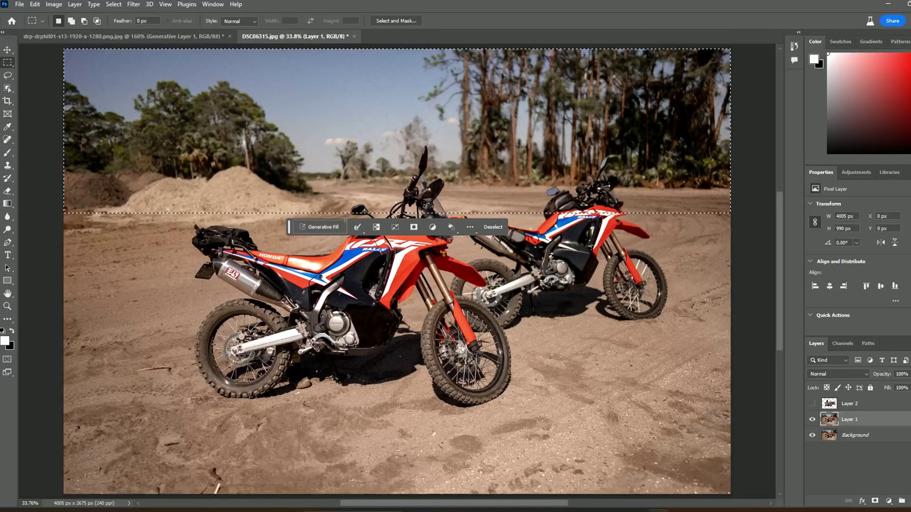
pyautogui.click(319, 227)
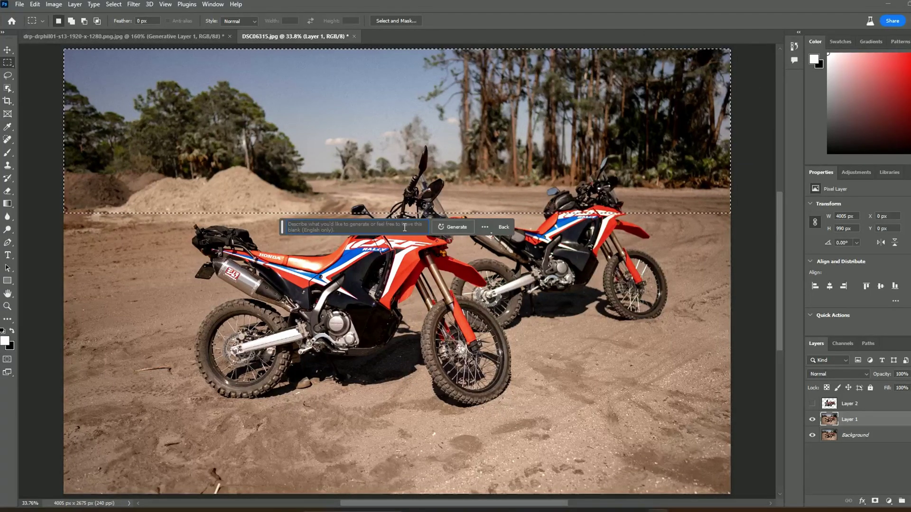
pyautogui.write('do landscape')
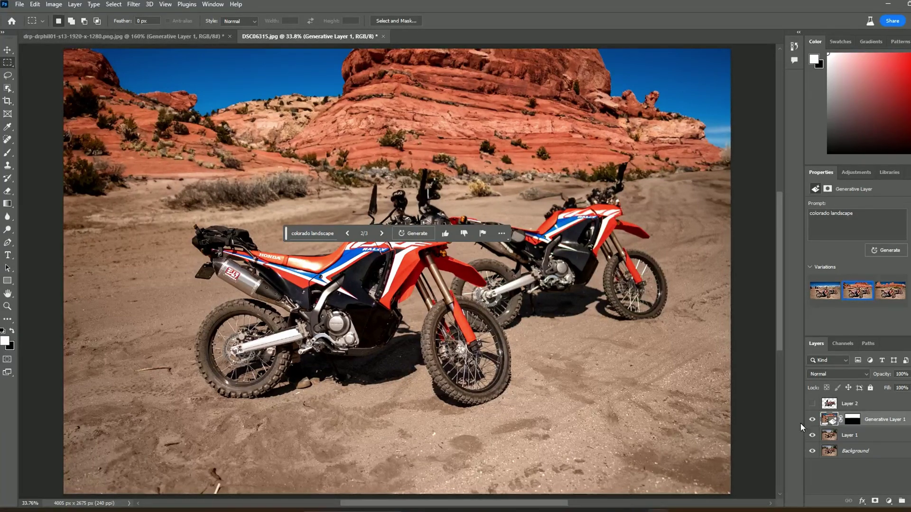
pyautogui.click(812, 403)
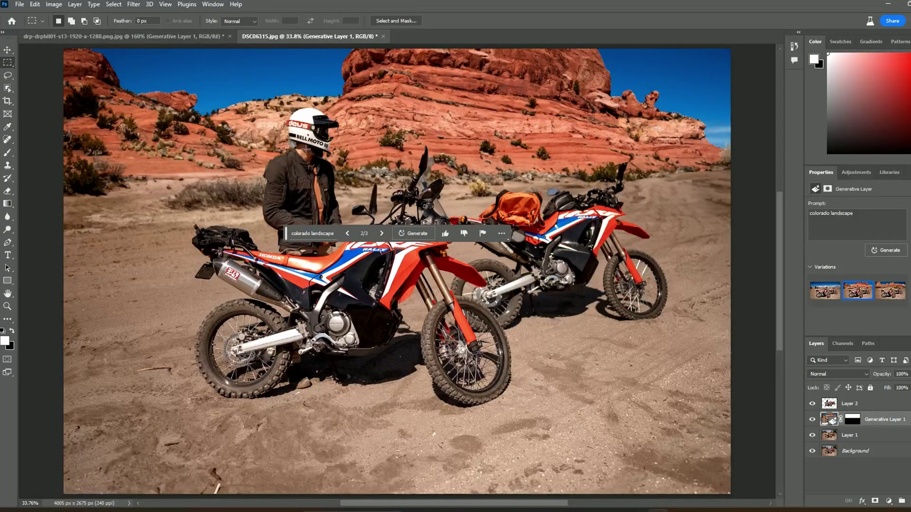
pyautogui.click(8, 192)
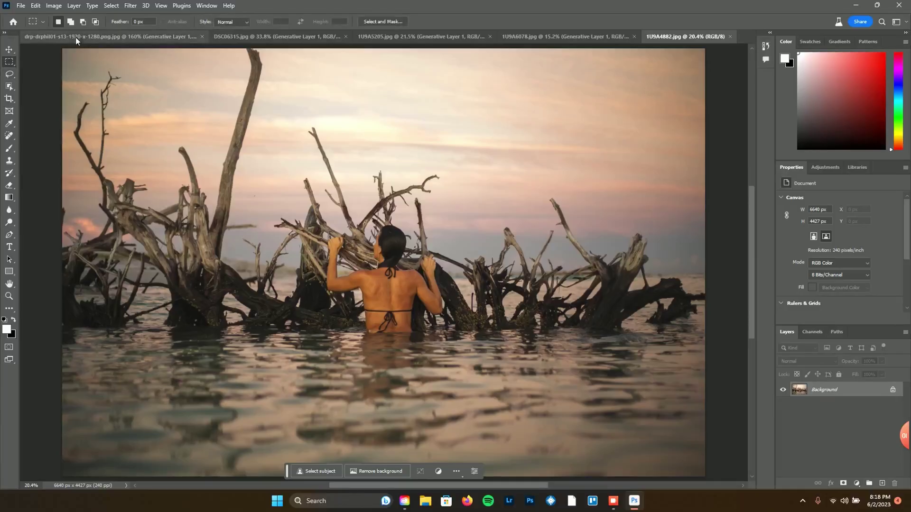
# - Marquee-select the sky above the driftwood in 1U9A4882.jpg
pyautogui.moveTo(63, 48); pyautogui.dragTo(725, 225)
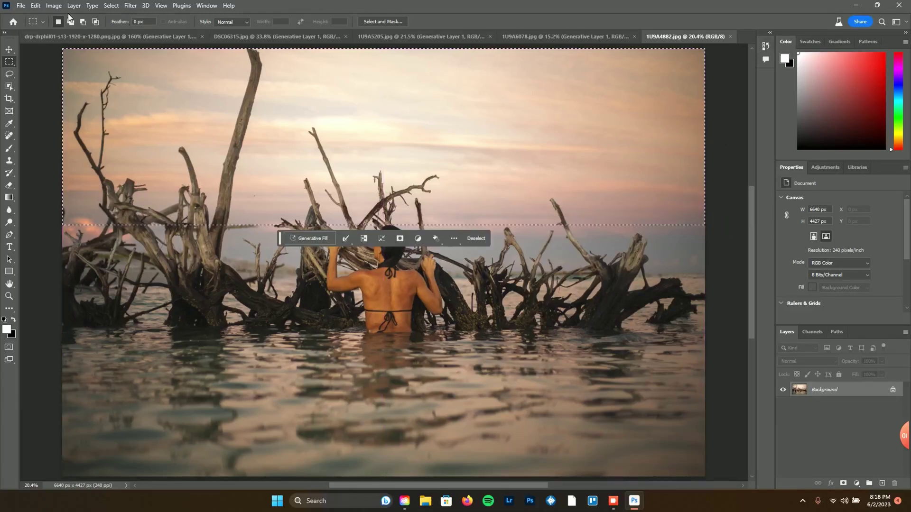
# - Generate a moon-and-galaxy sky from the pasted prompt, compare all three variations, keeping the first
pyautogui.click(308, 239)
pyautogui.write('add a moon and galaxy far away with twilight colors and stars')
pyautogui.press('Return')
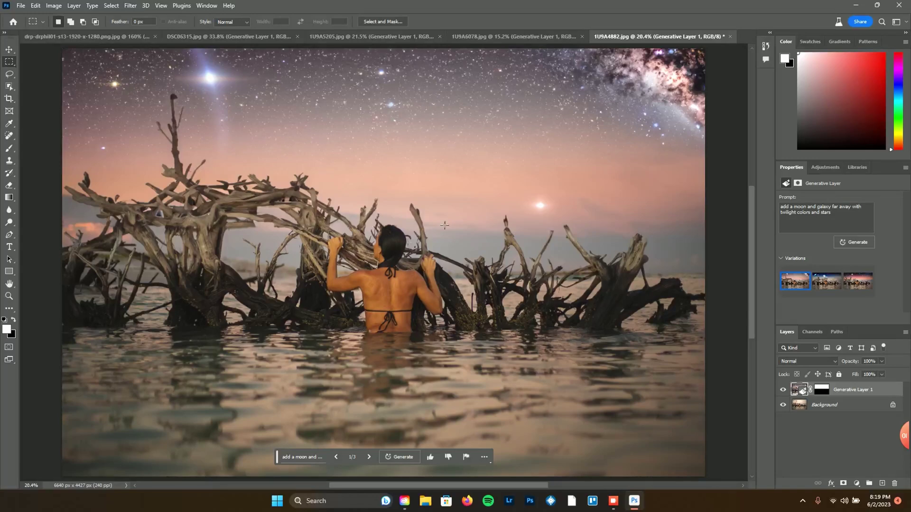
pyautogui.click(824, 291)
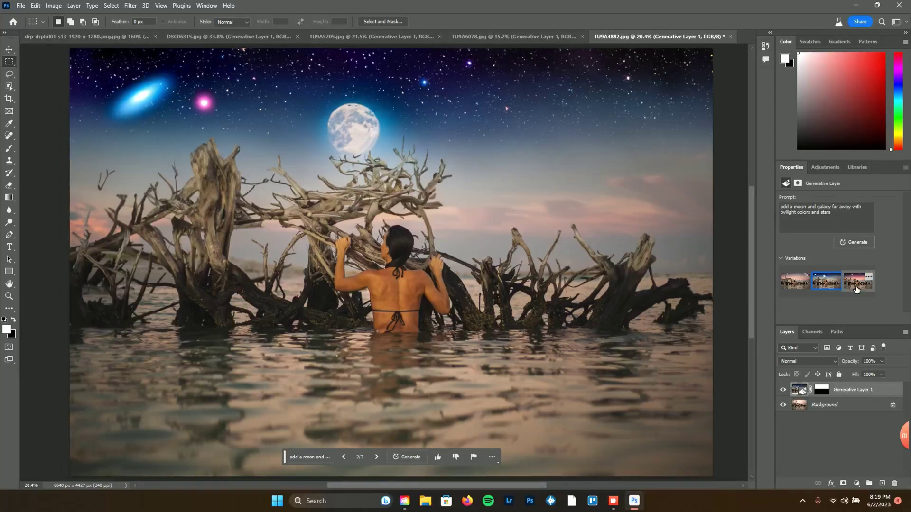
pyautogui.click(856, 289)
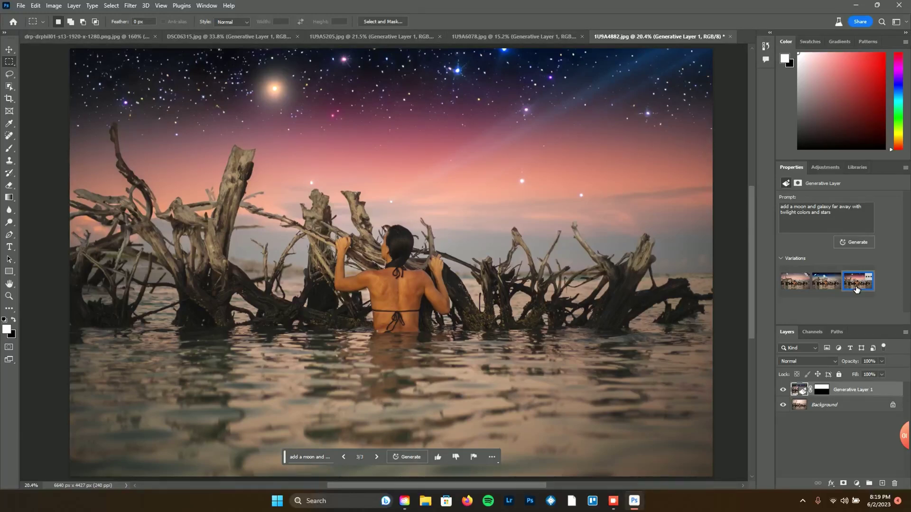
pyautogui.click(796, 282)
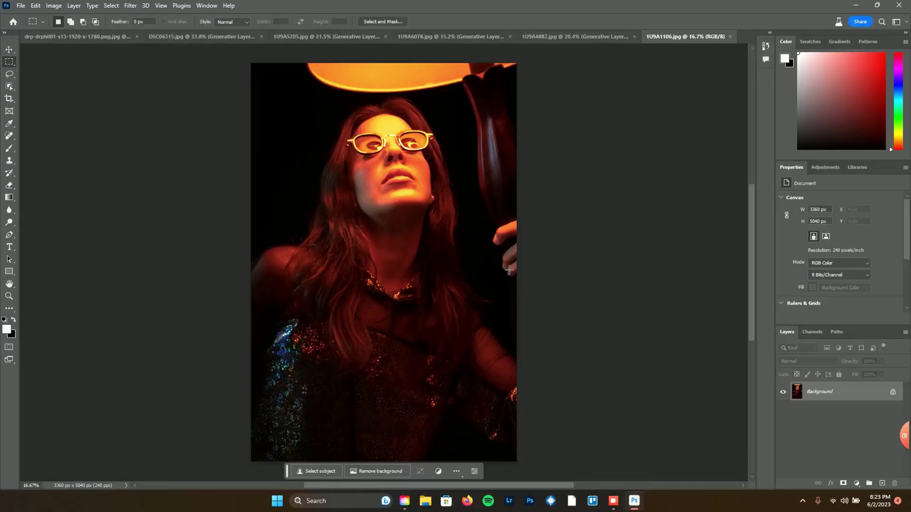
# - Regenerate the portrait's top with the lamp using an empty prompt, browsing variations back to the first
pyautogui.moveTo(246, 57); pyautogui.dragTo(550, 162)
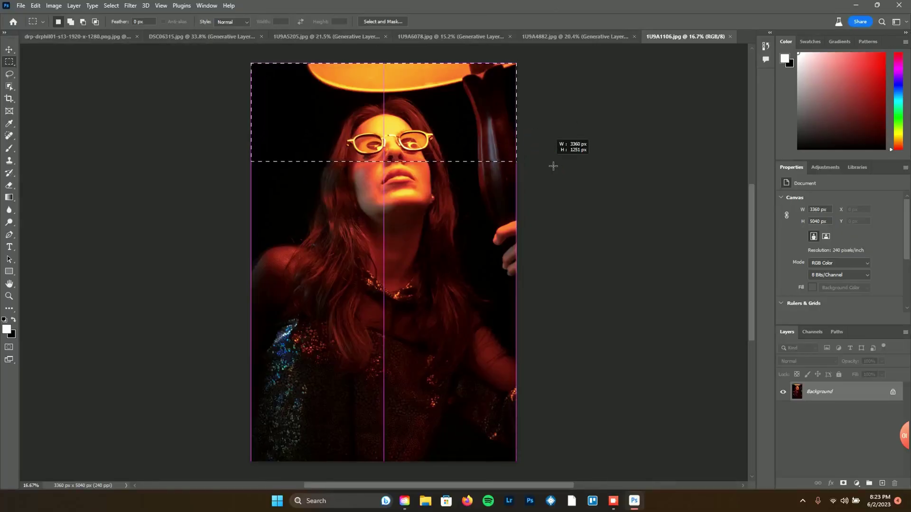
pyautogui.click(309, 175)
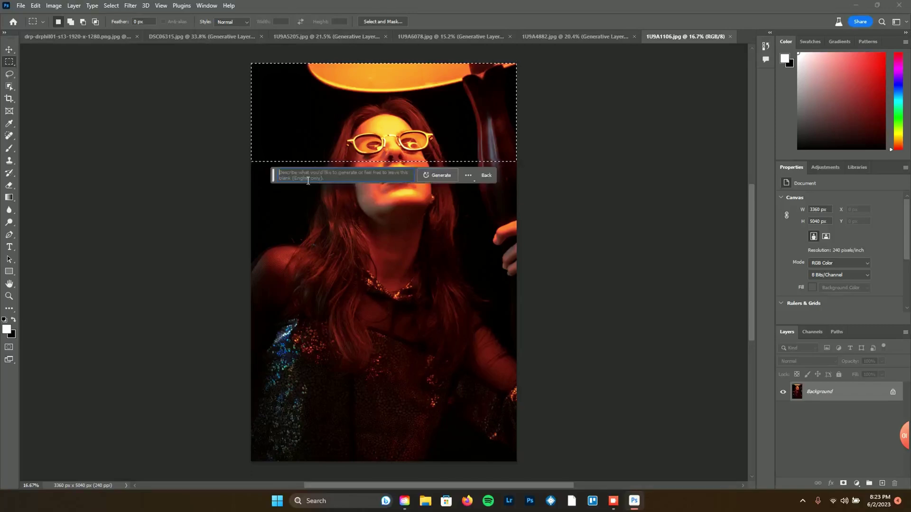
pyautogui.click(447, 178)
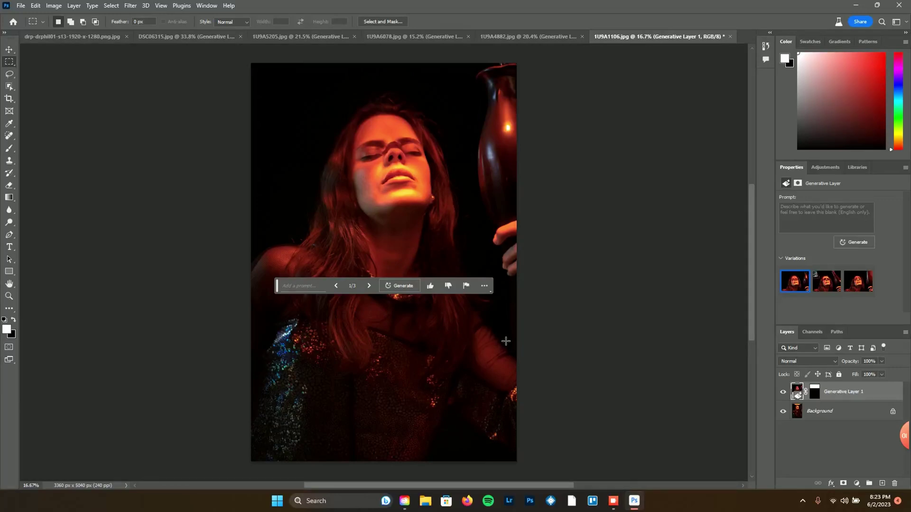
pyautogui.click(372, 285)
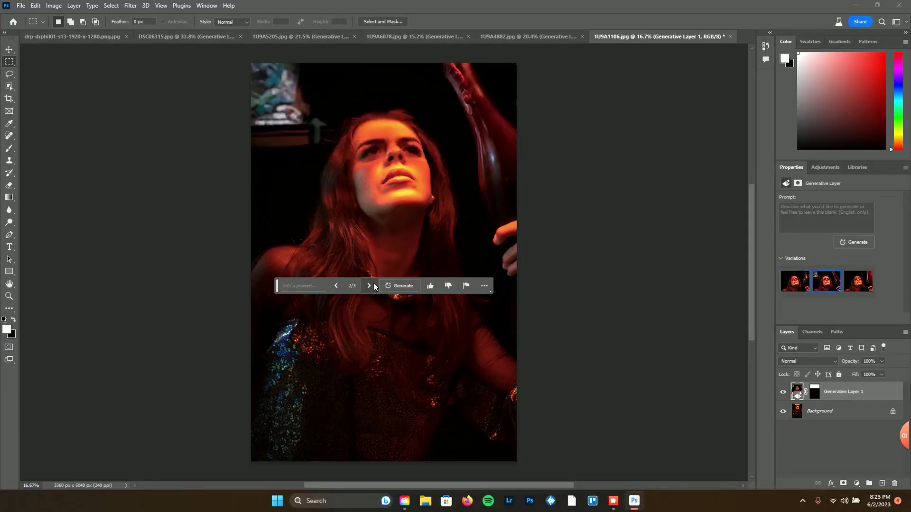
pyautogui.click(372, 286)
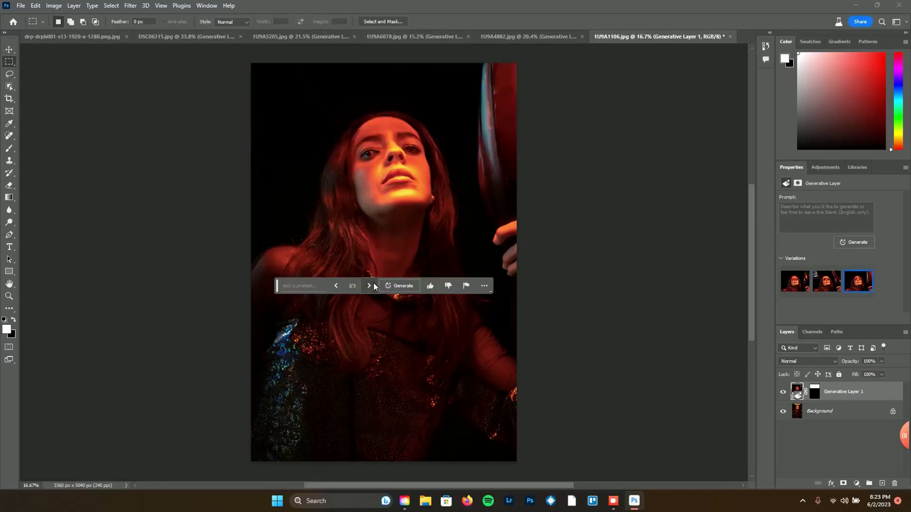
pyautogui.click(336, 285)
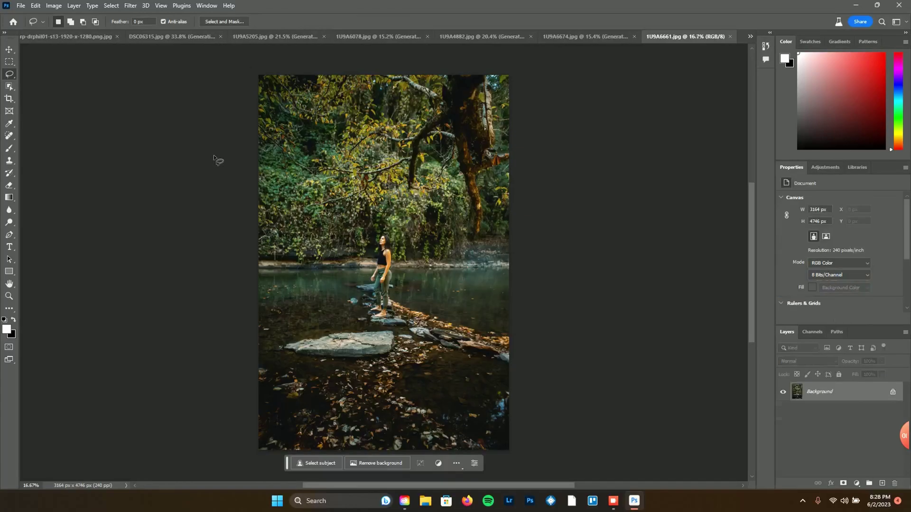
# - Lasso the forest above the water, generate 'add a waterfall', and choose the cascading third variation
pyautogui.scroll(1, 213, 154)
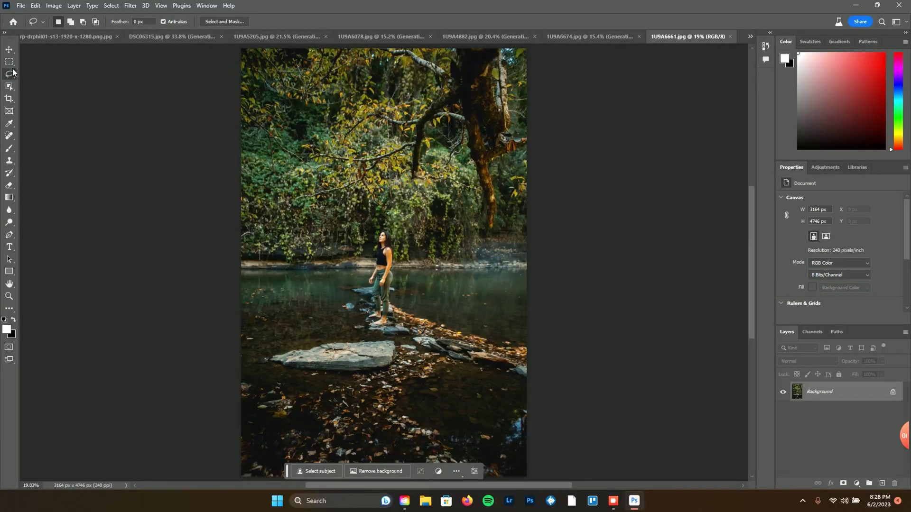
pyautogui.moveTo(327, 61)
pyautogui.mouseDown()
pyautogui.moveTo(275, 49)
pyautogui.moveTo(241, 99)
pyautogui.moveTo(235, 241)
pyautogui.moveTo(274, 288)
pyautogui.moveTo(302, 301)
pyautogui.moveTo(354, 282)
pyautogui.moveTo(386, 212)
pyautogui.moveTo(406, 250)
pyautogui.moveTo(472, 287)
pyautogui.moveTo(551, 274)
pyautogui.moveTo(566, 153)
pyautogui.moveTo(556, 14)
pyautogui.moveTo(309, 18)
pyautogui.moveTo(209, 35)
pyautogui.moveTo(167, 139)
pyautogui.moveTo(176, 222)
pyautogui.mouseUp()
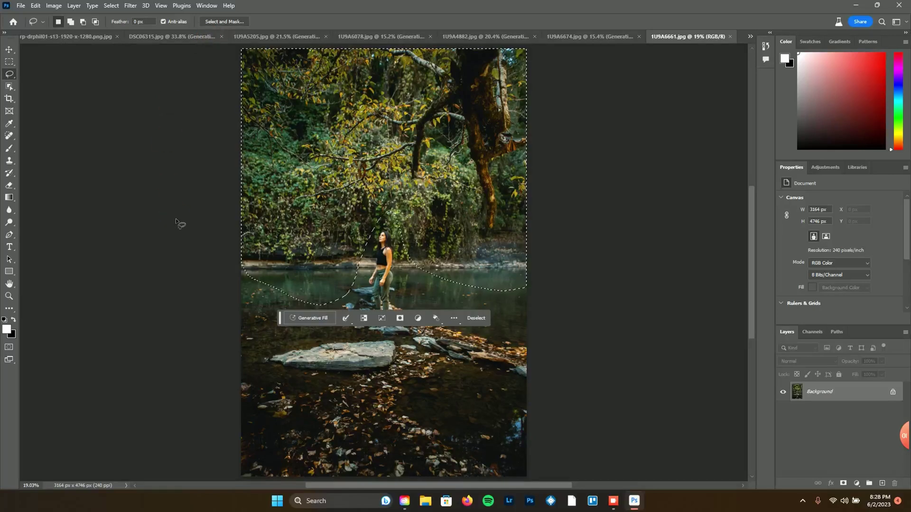
pyautogui.click(303, 319)
pyautogui.write('add a waterfall')
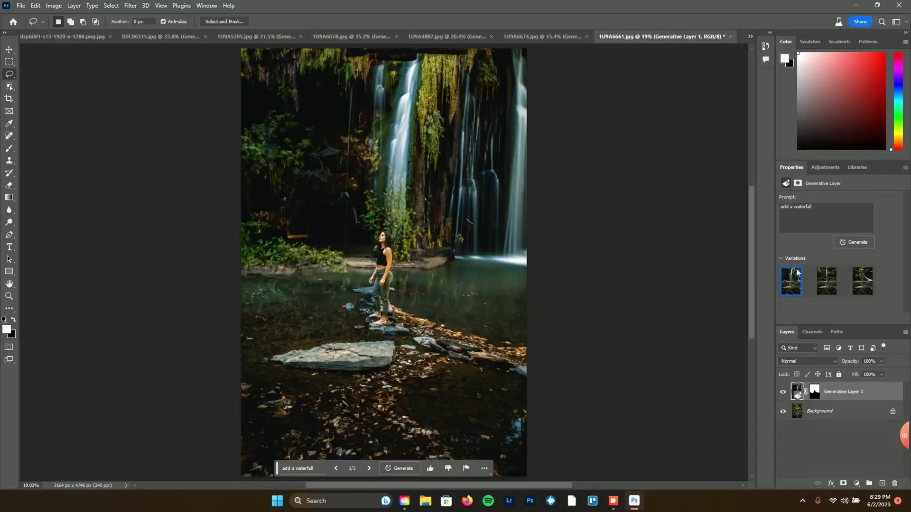
pyautogui.click(832, 289)
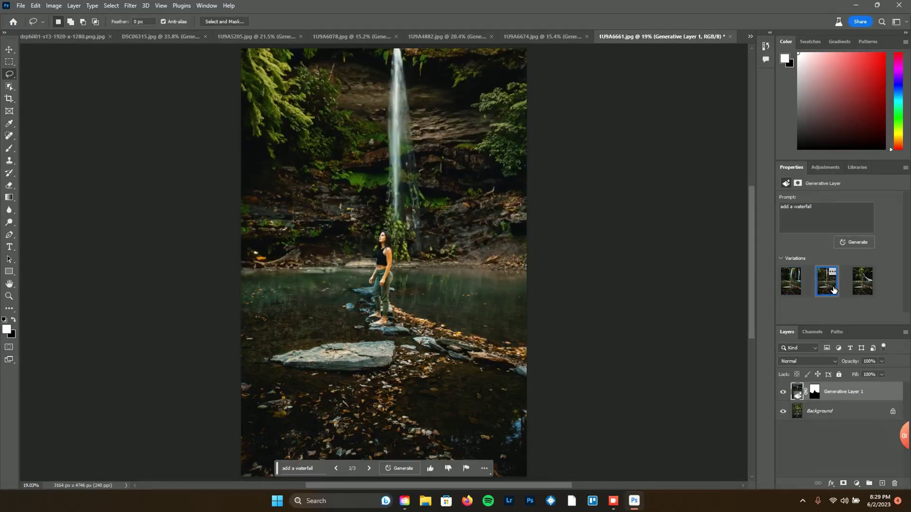
pyautogui.click(865, 292)
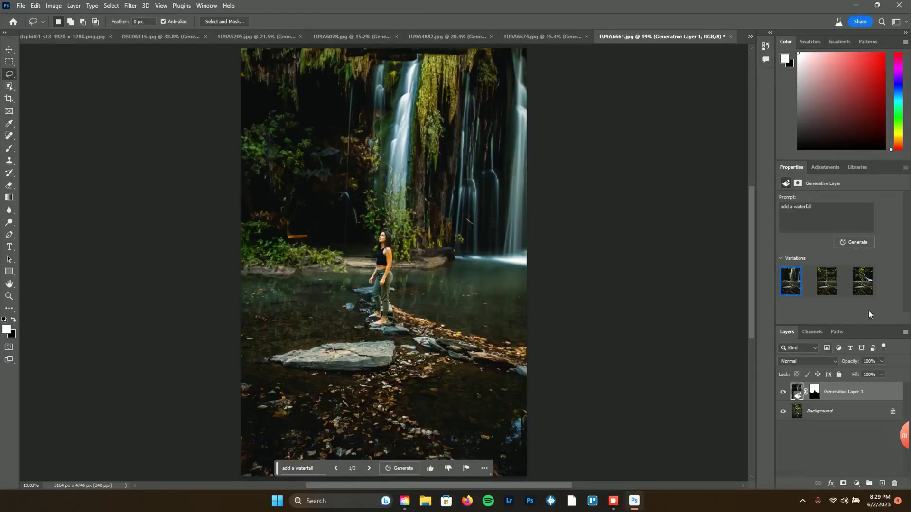
pyautogui.click(870, 293)
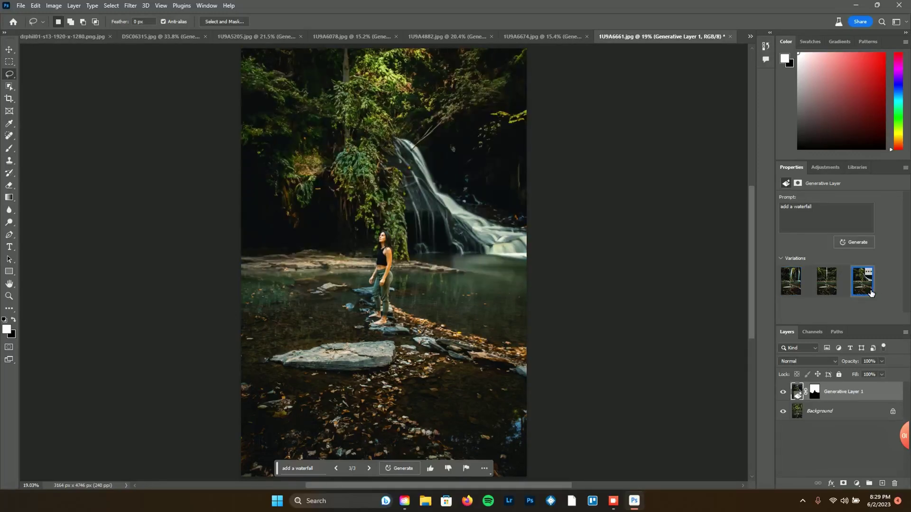